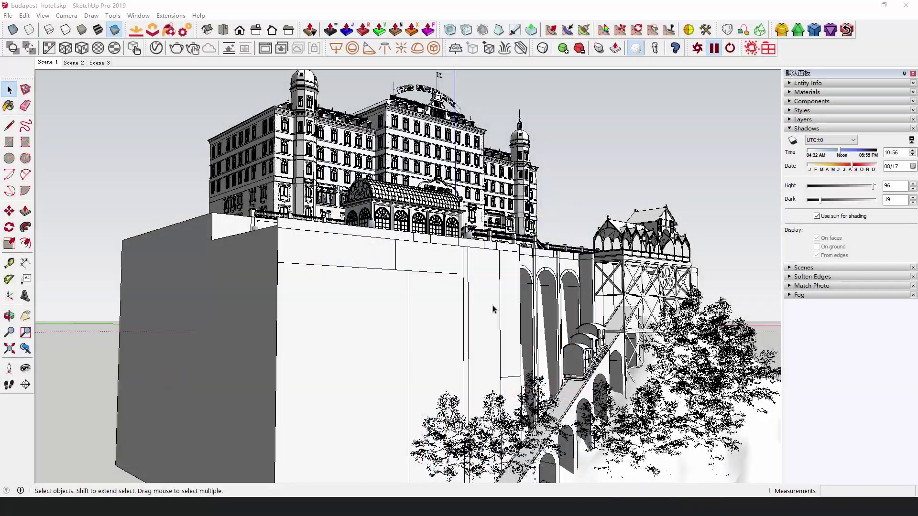
- Push/Pull the base wall top down by 2400 mm
middle_click_drag(493, 305, 352, 285)
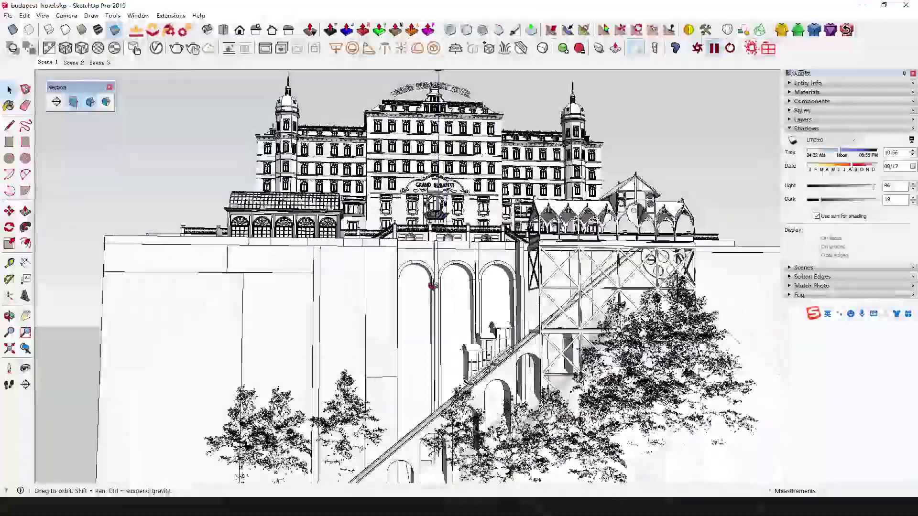
middle_click_drag(607, 283, 467, 280)
scroll(413, 239, "up", 5)
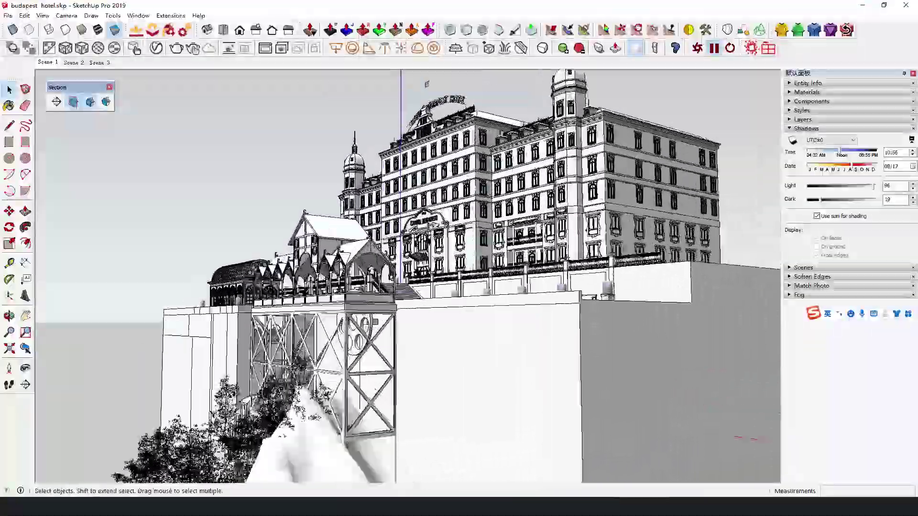
middle_click_drag(421, 243, 545, 245)
middle_click_drag(461, 241, 416, 285)
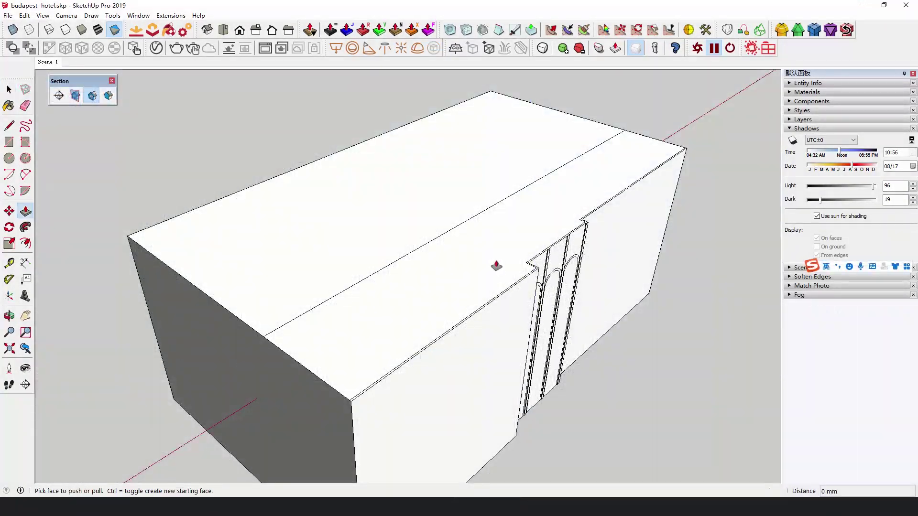
left_click(495, 266)
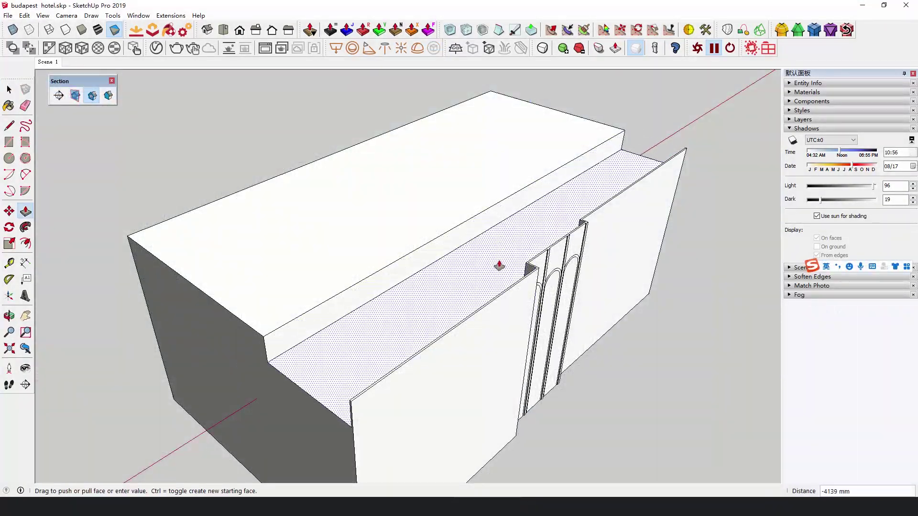
left_click(497, 265)
scroll(533, 277, "up", 4)
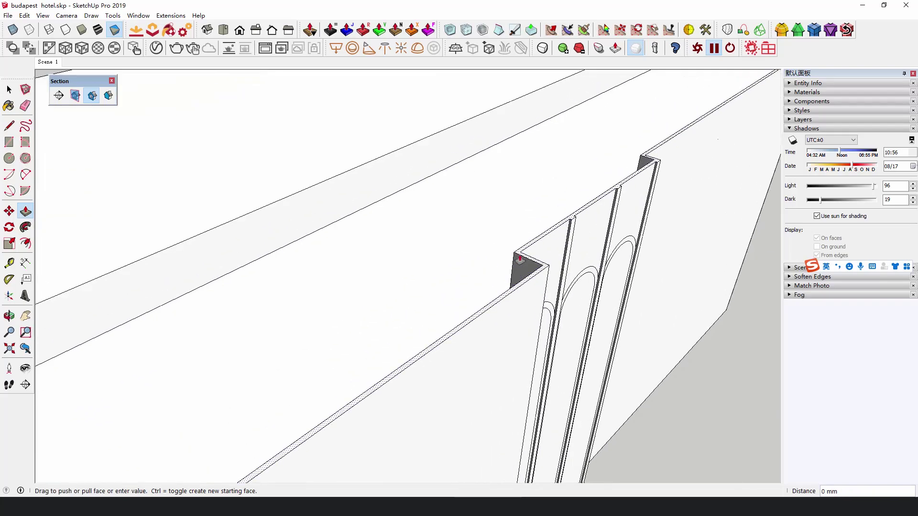
left_click_drag(520, 259, 520, 268)
type("2400")
key("Return")
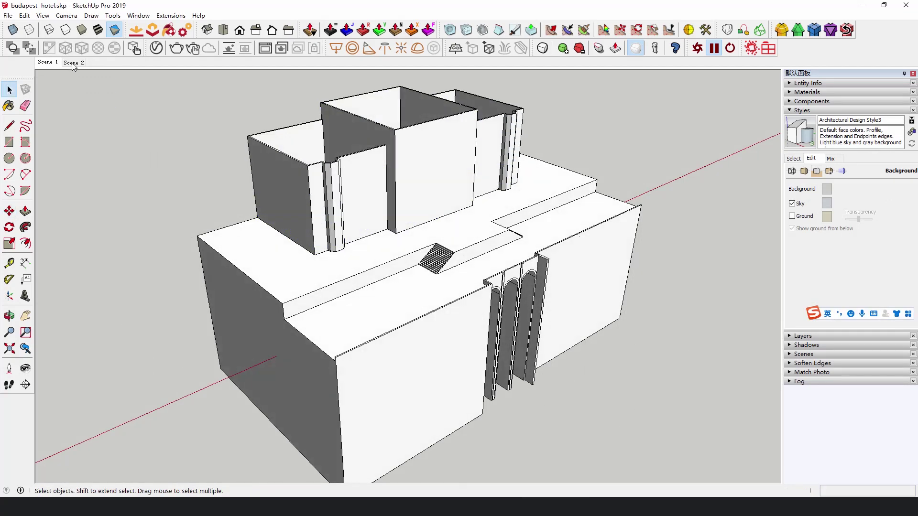
- In Scene 2, sweep the dome profile around the octagon path with Follow Me
left_click(74, 64)
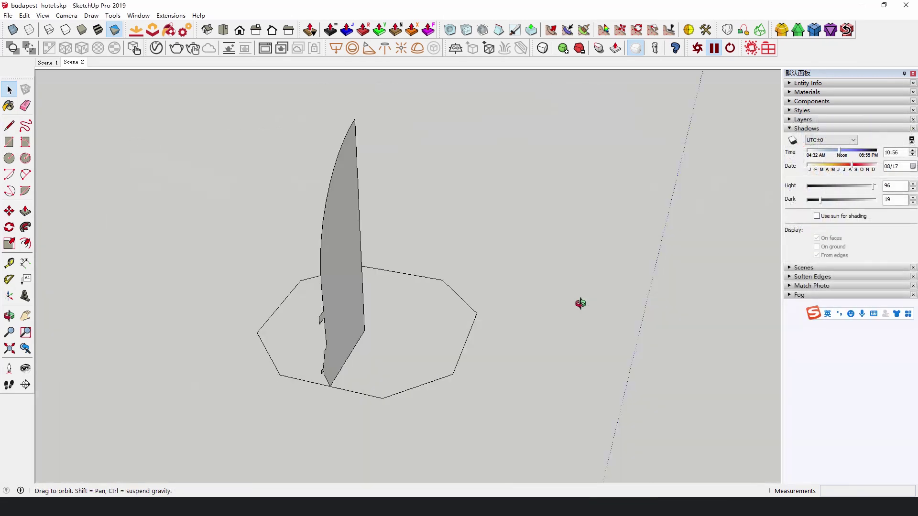
middle_click_drag(580, 303, 304, 319)
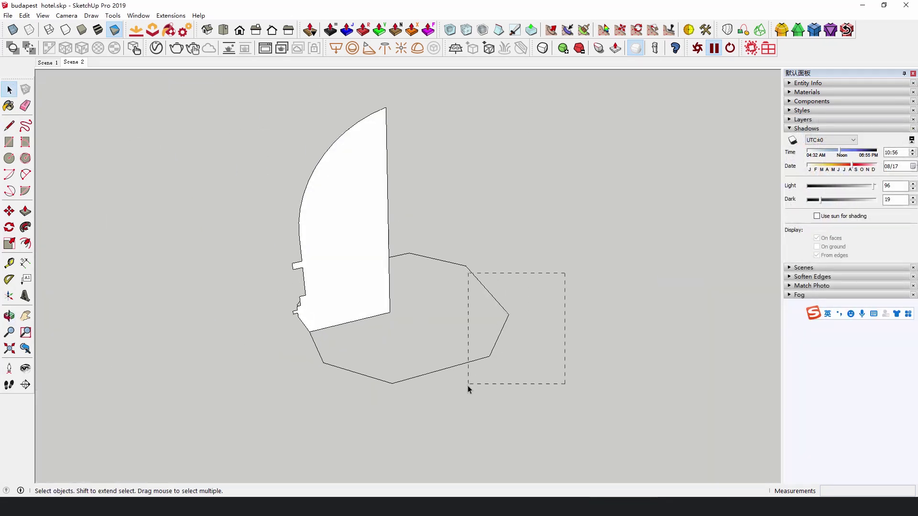
middle_click_drag(425, 299, 284, 358)
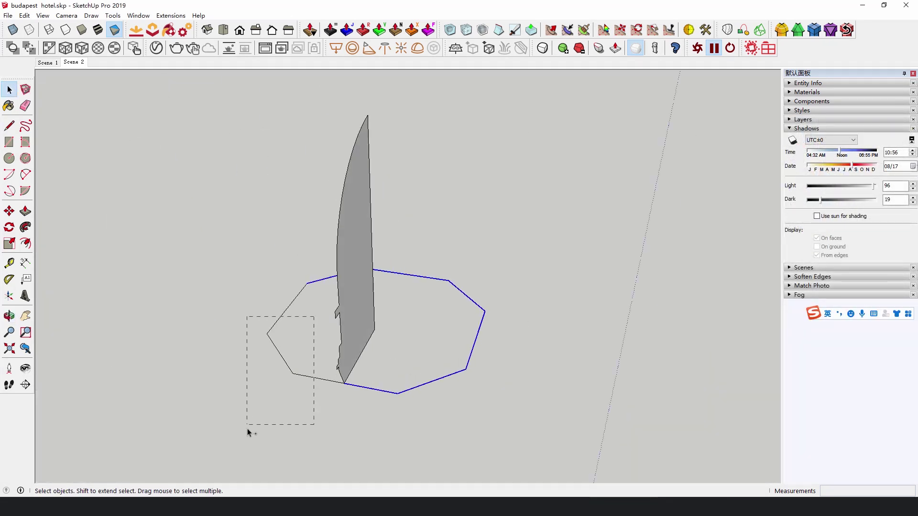
left_click_drag(247, 429, 247, 431, "ctrl")
middle_click_drag(253, 351, 165, 335)
left_click(24, 231)
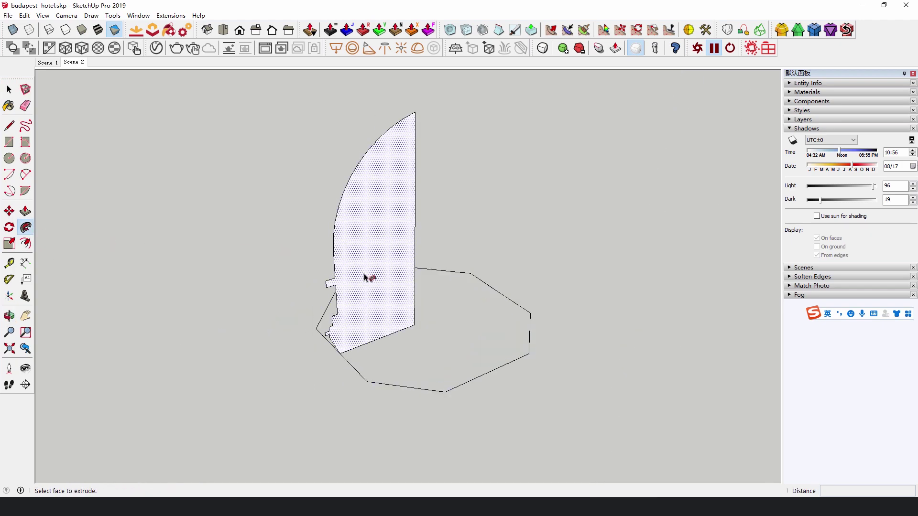
left_click(368, 277)
middle_click_drag(461, 329, 397, 323)
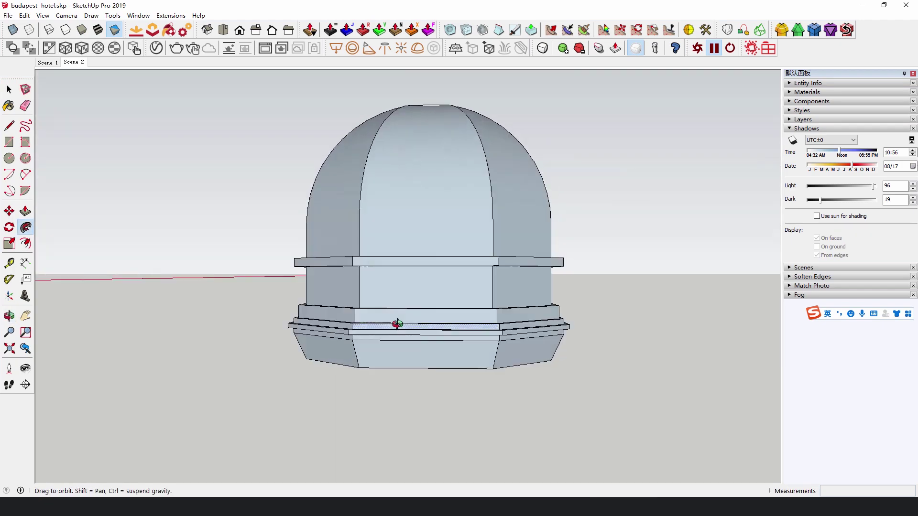
middle_click_drag(397, 323, 502, 358)
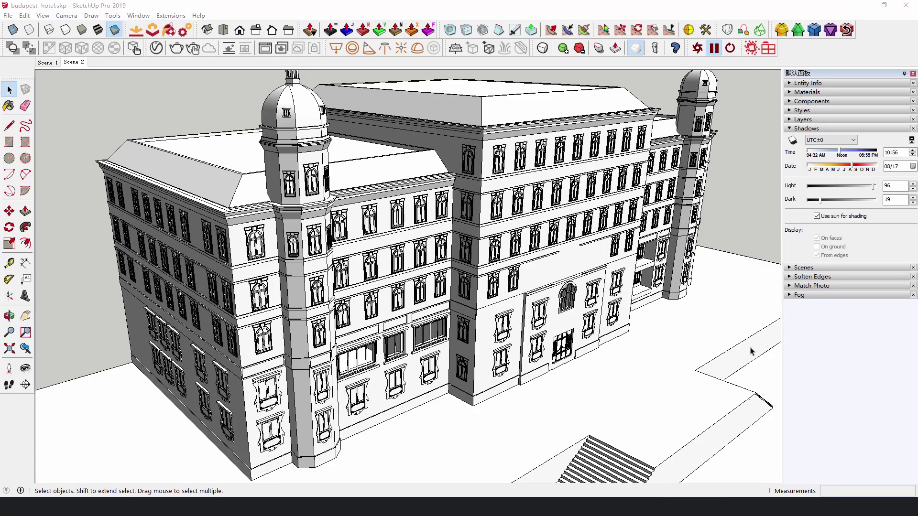
- Enter the arched window component and its frame, then trial a keystone Push/Pull and cancel it
scroll(251, 260, "up", 10)
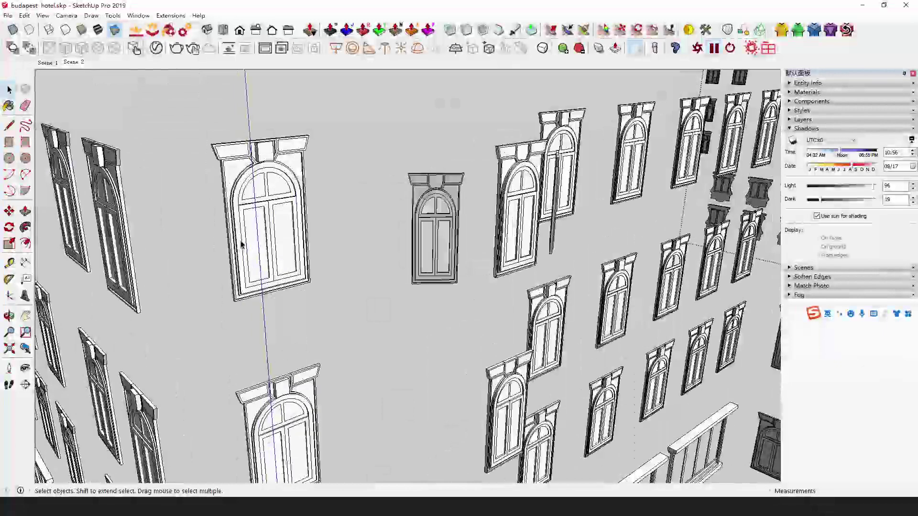
left_click(261, 234)
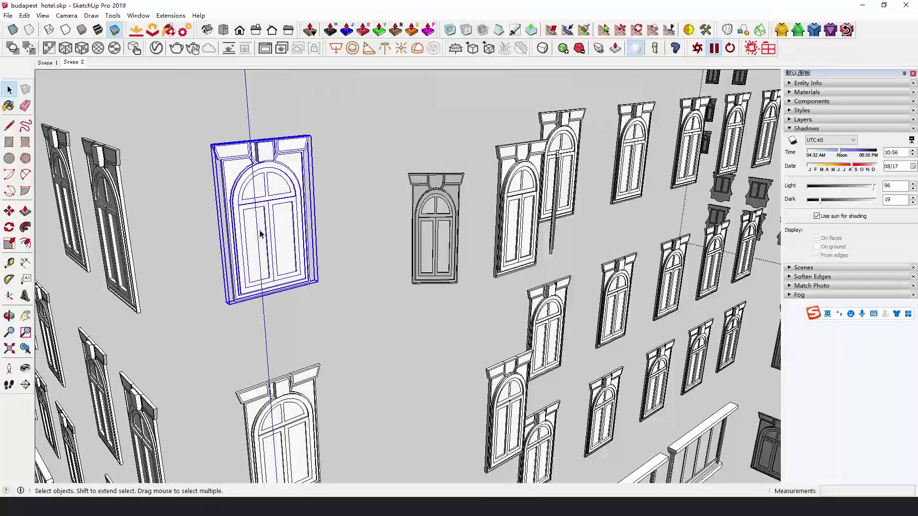
double_click(266, 161)
double_click(266, 158)
triple_click(267, 155)
left_click(267, 154)
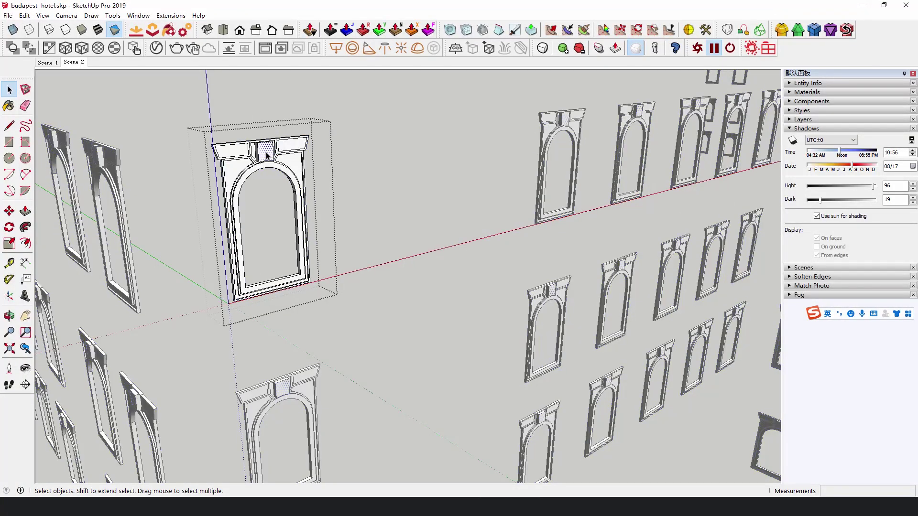
key("p")
mouse_move(267, 154)
left_mouse_down()
mouse_move(318, 178)
mouse_move(268, 157)
left_mouse_up()
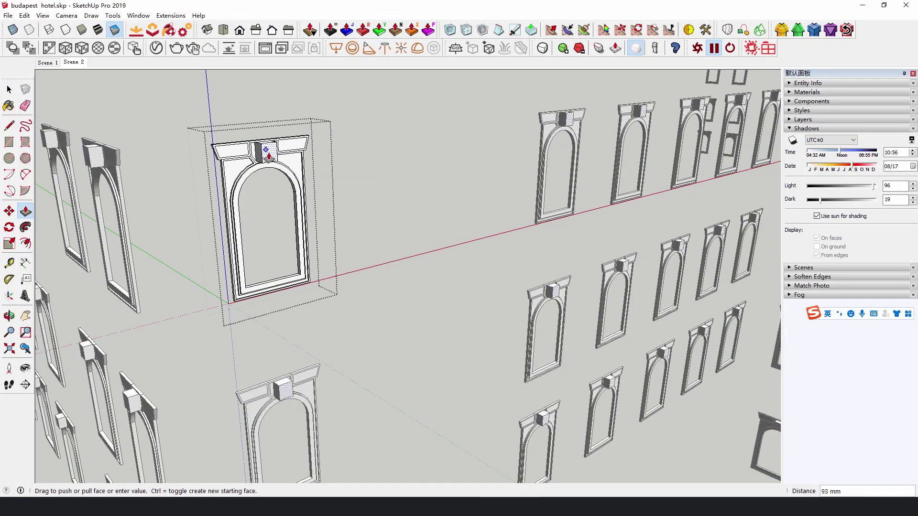
middle_click_drag(268, 157, 296, 188)
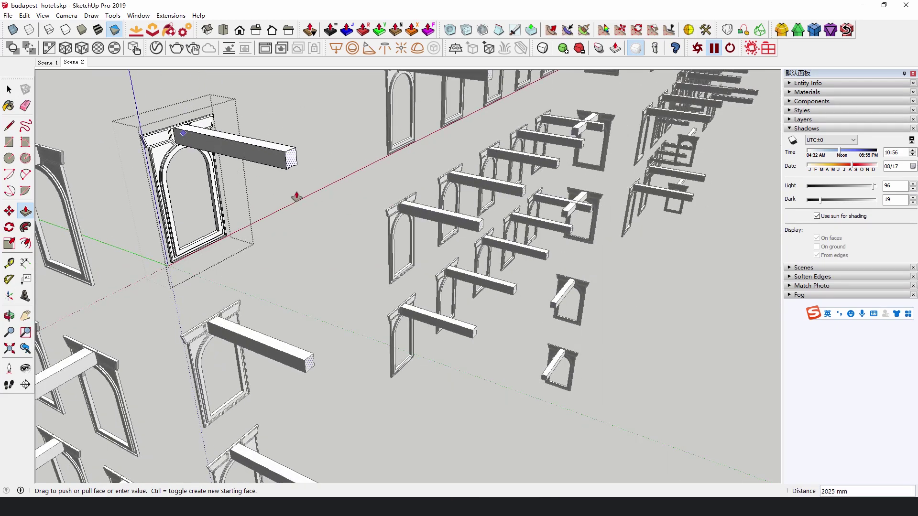
key("Escape")
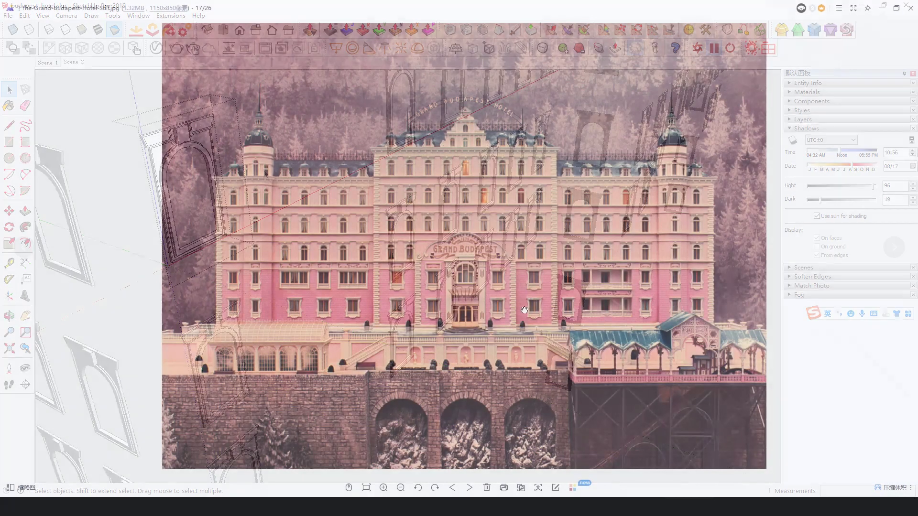
- Zoom the hotel still to about 500% on the GRAND BUDAPEST sign
scroll(466, 253, "up", 5)
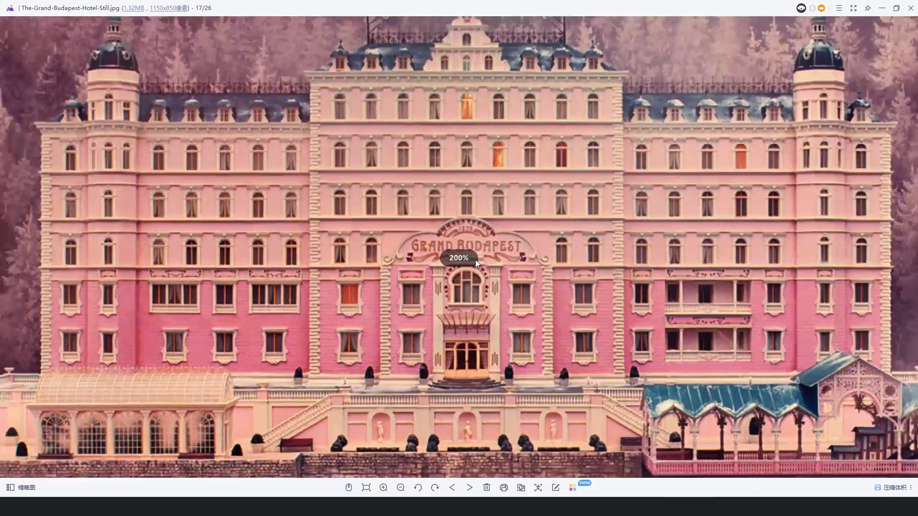
scroll(492, 260, "up", 1)
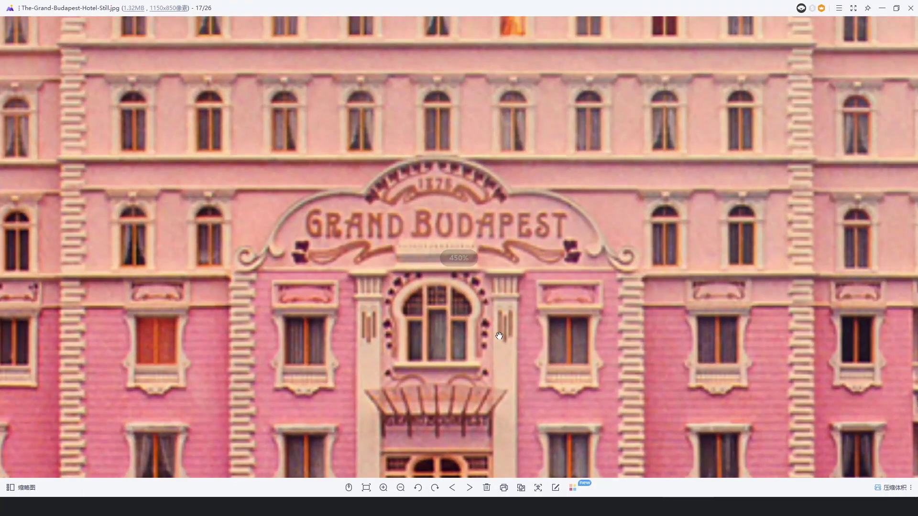
scroll(488, 315, "up", 1)
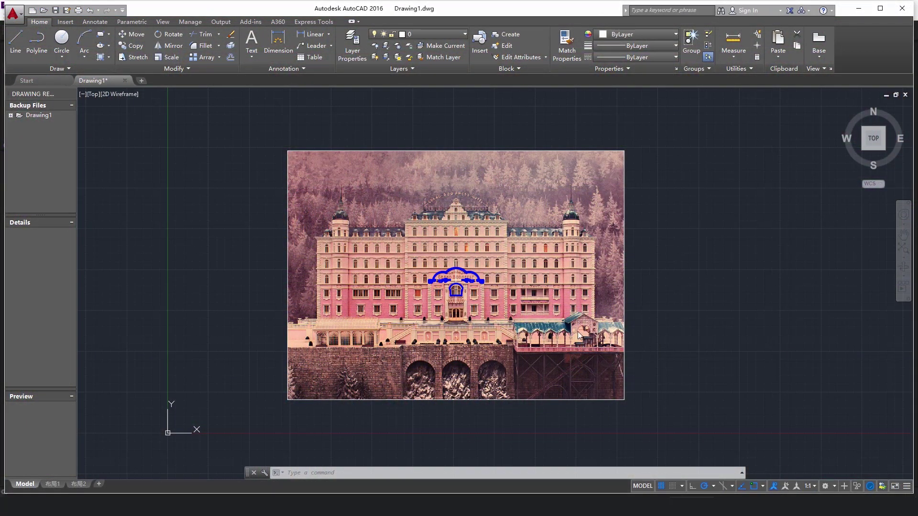
- Zoom in on the blue traced sign outline over the hotel photo in Drawing1
scroll(462, 291, "up", 6)
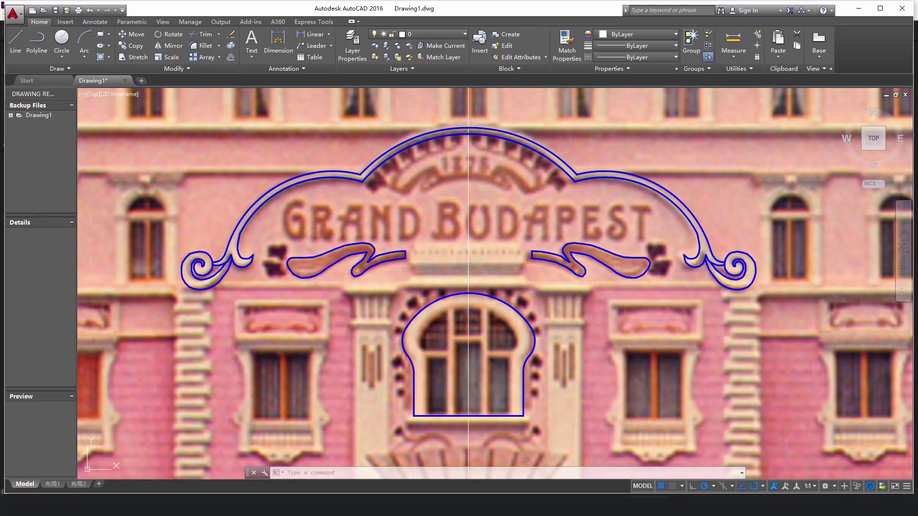
scroll(521, 304, "down", 2)
scroll(576, 337, "up", 3)
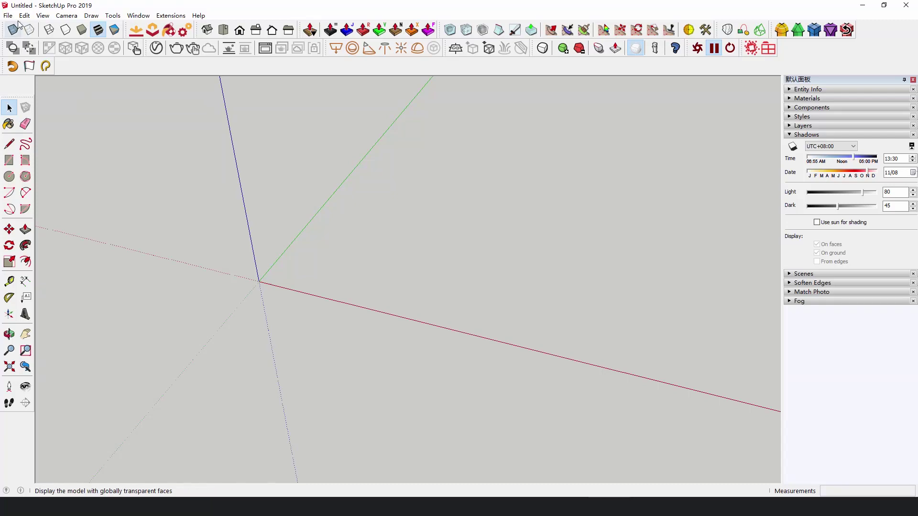
- Import the 1.dwg traced outline and dismiss the import report
left_click(9, 15)
left_click(63, 162)
left_click(306, 122)
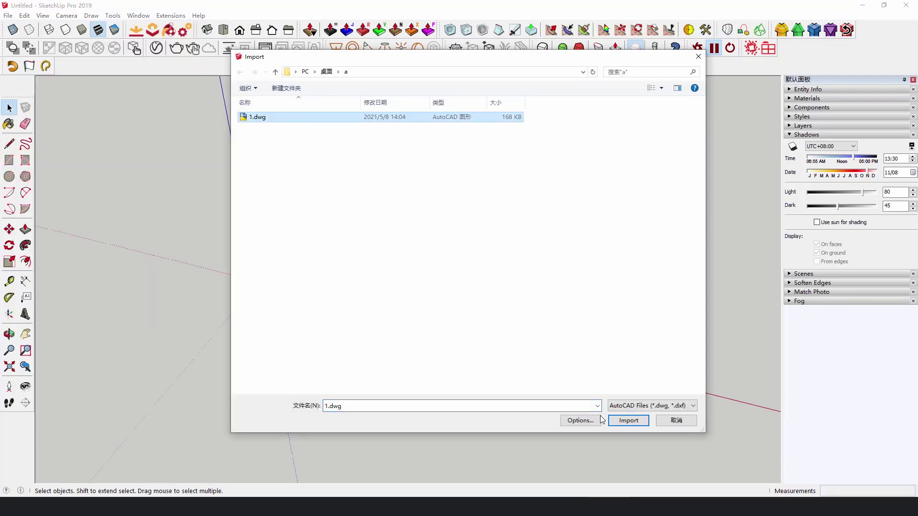
left_click(627, 420)
left_click(510, 325)
scroll(287, 225, "up", 5)
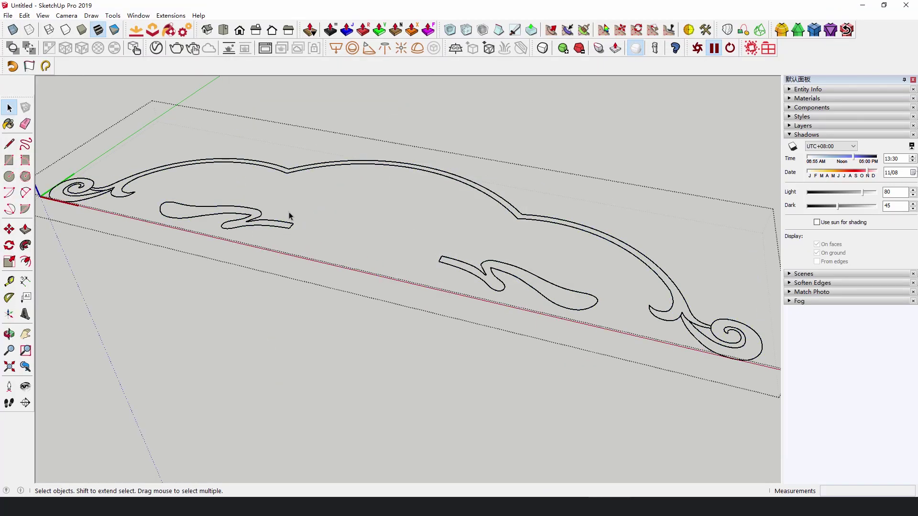
- Close the scroll ornament's outline with a line and push it up 86 mm
key("l")
scroll(306, 243, "up", 1)
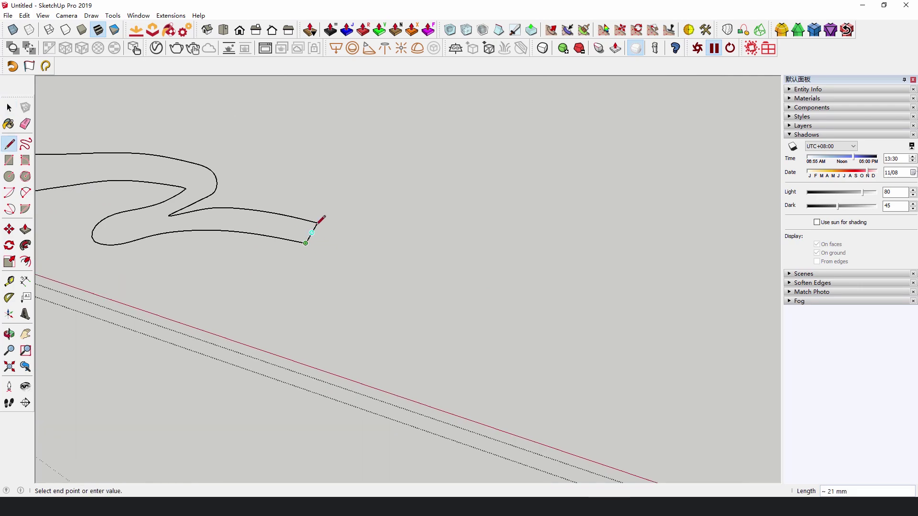
left_click(317, 223)
middle_click_drag(185, 211, 452, 299, "shift")
scroll(452, 299, "down", 1)
key("space")
key("p")
left_click(367, 262)
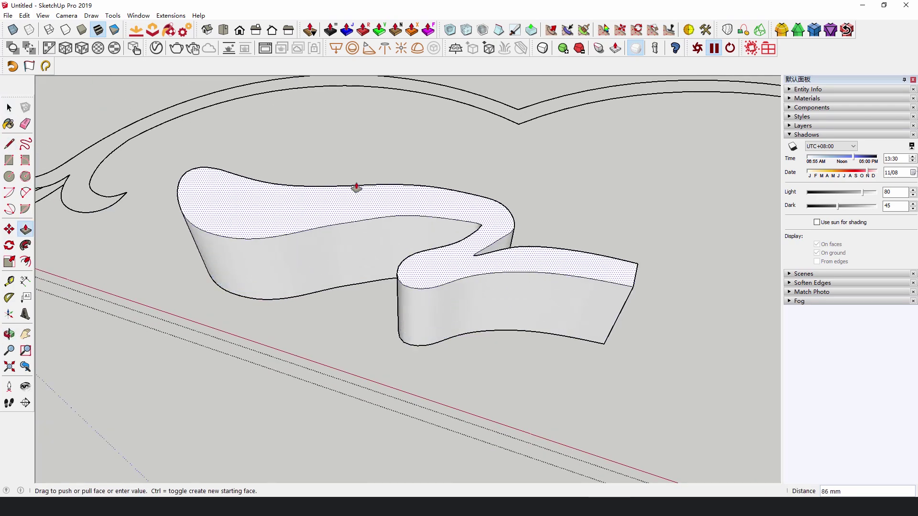
left_click(336, 205)
middle_click_drag(336, 205, 629, 227)
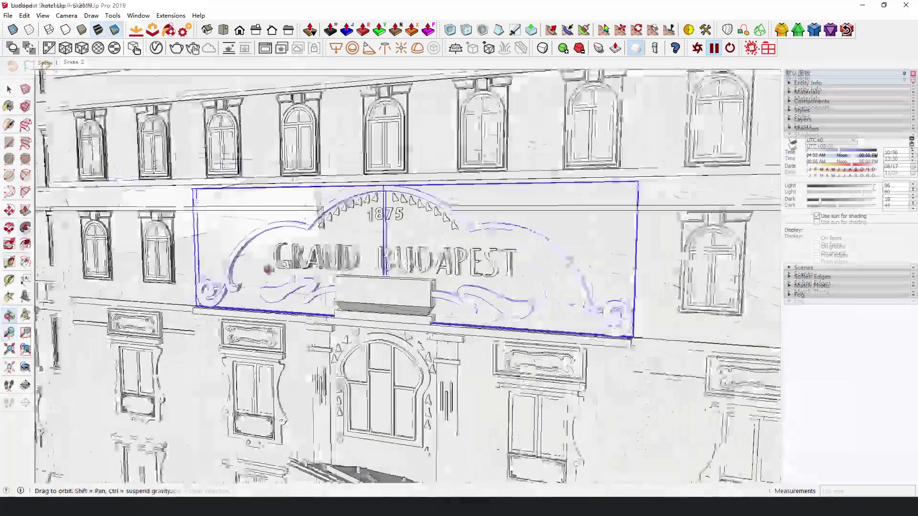
- Look around the sign facade and balustrade, then close in on the entrance doors and figure
middle_click_drag(267, 269, 525, 268)
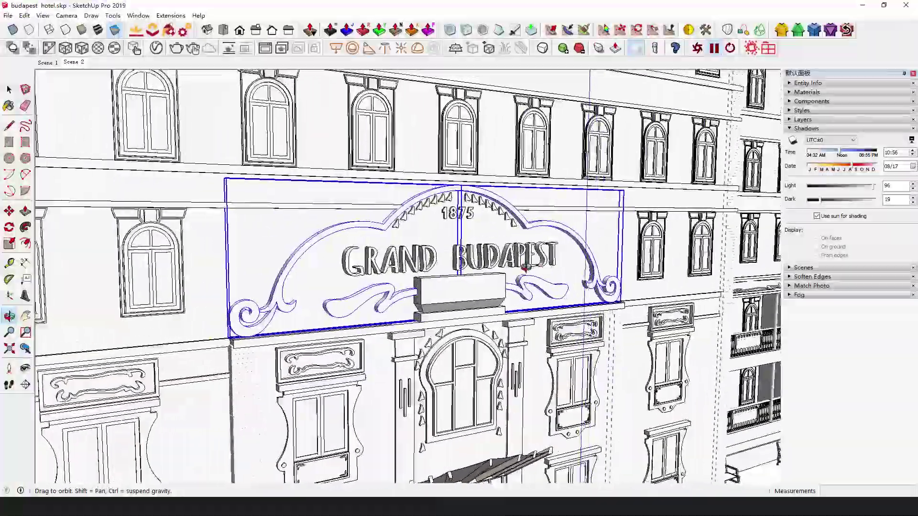
left_click_drag(525, 267, 478, 267)
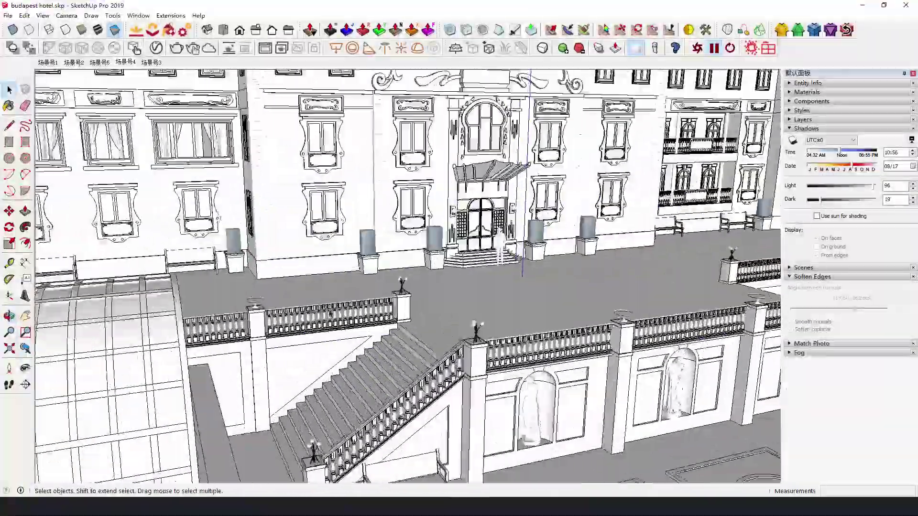
scroll(335, 316, "up", 6)
left_click(340, 316)
scroll(338, 315, "down", 2)
middle_click_drag(263, 311, 292, 309)
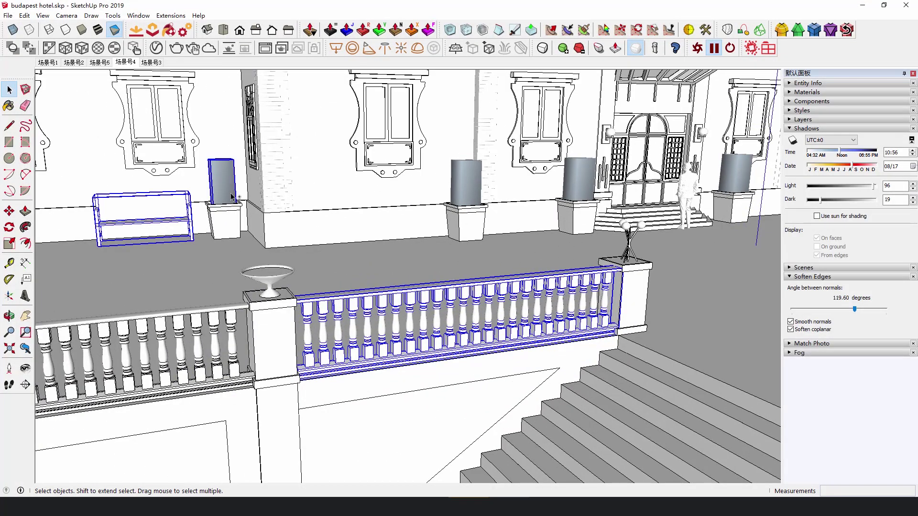
scroll(624, 269, "down", 2)
middle_click_drag(624, 269, 282, 413, "shift")
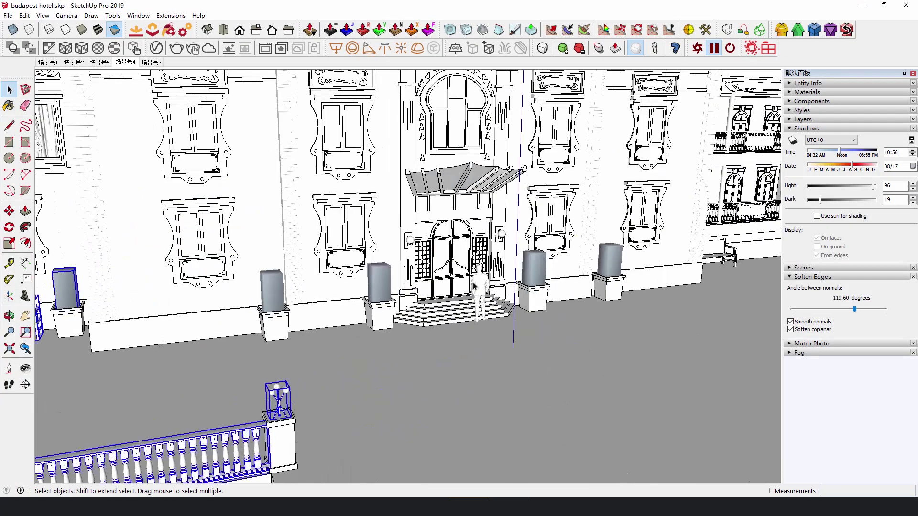
scroll(481, 281, "up", 5)
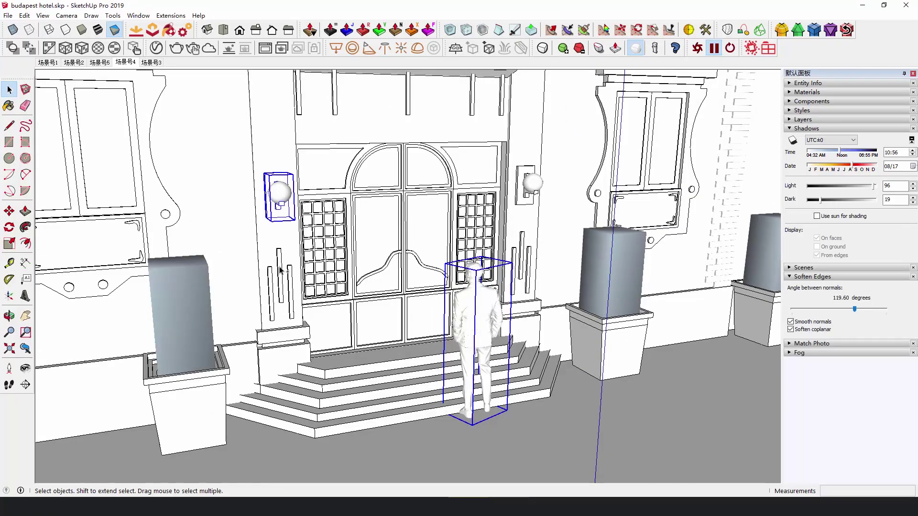
- Jump through the statue-niche scene to the wide hotel overview
key("Page_Down")
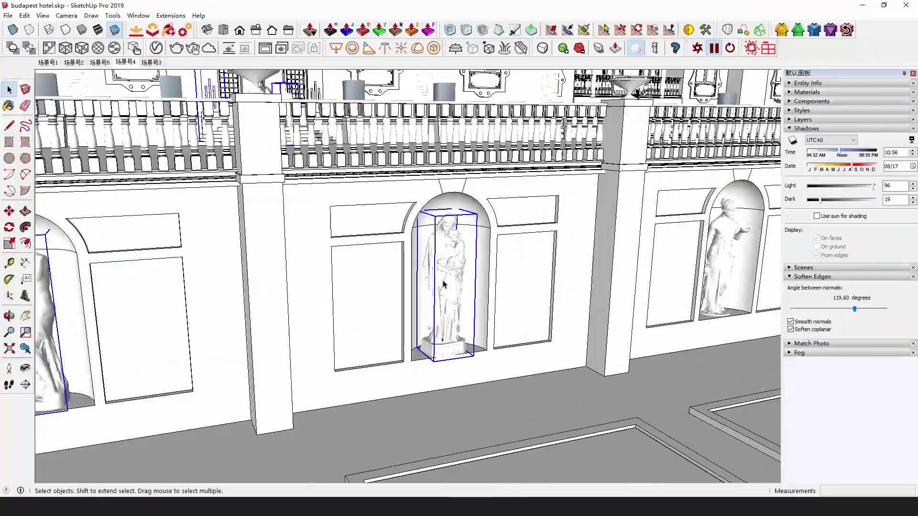
key("Page_Down")
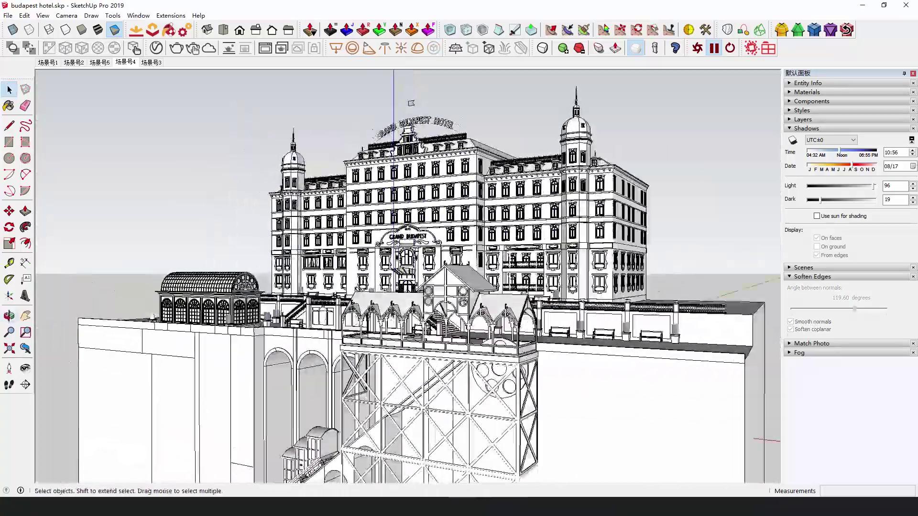
middle_click_drag(392, 314, 439, 309)
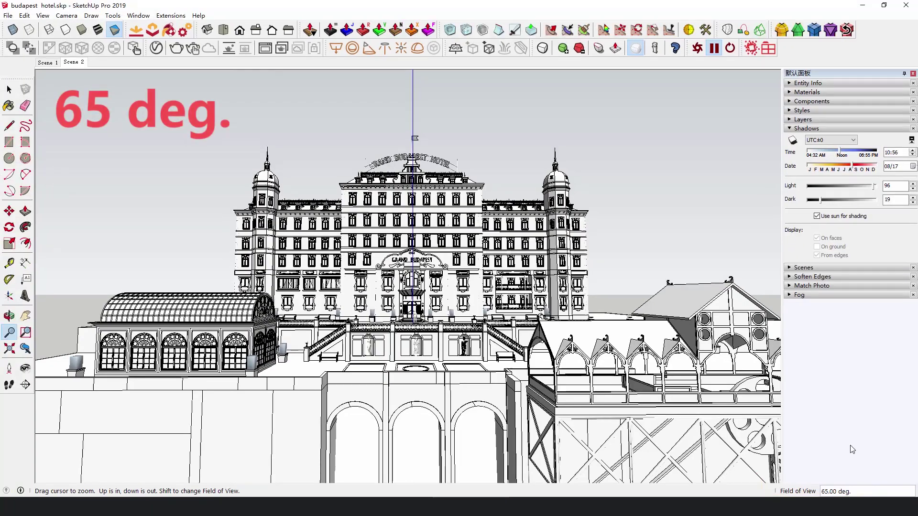
- Step the field of view down through 35, 15 and 5 degrees, reframing the whole hotel each time
type("35")
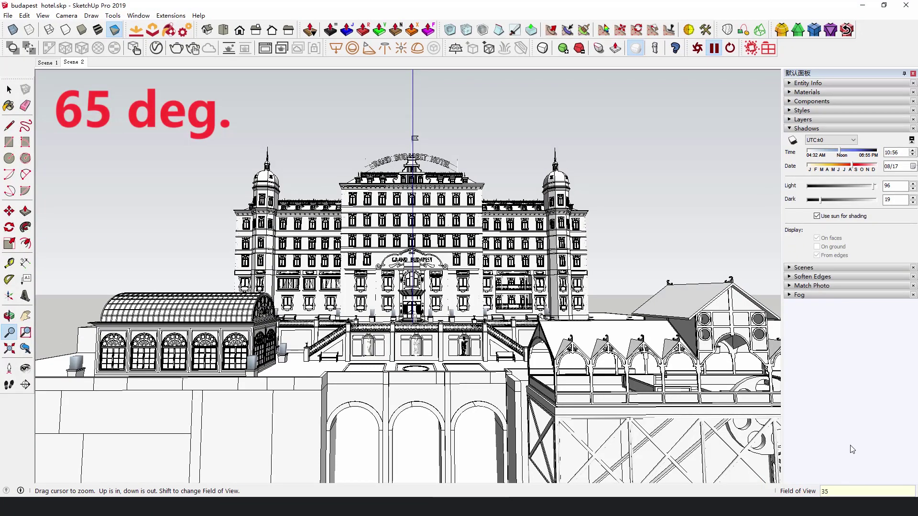
key("Return")
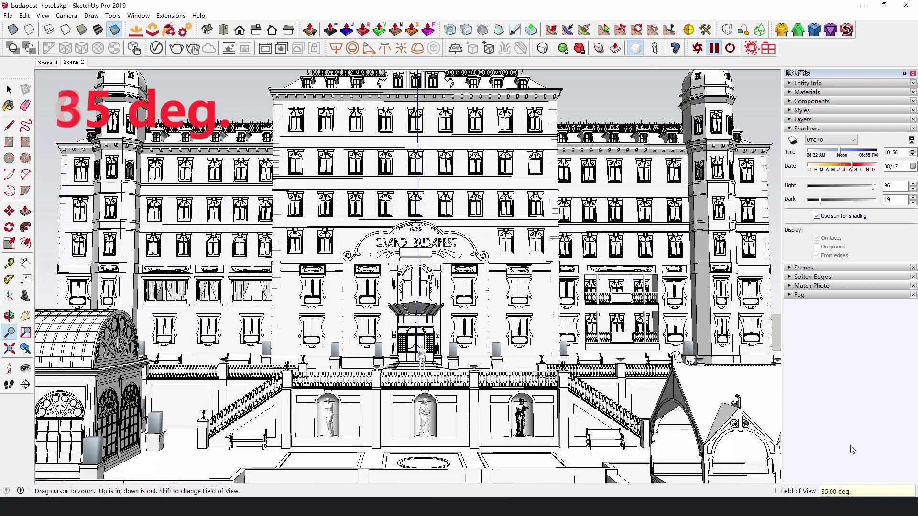
left_click_drag(424, 245, 474, 354)
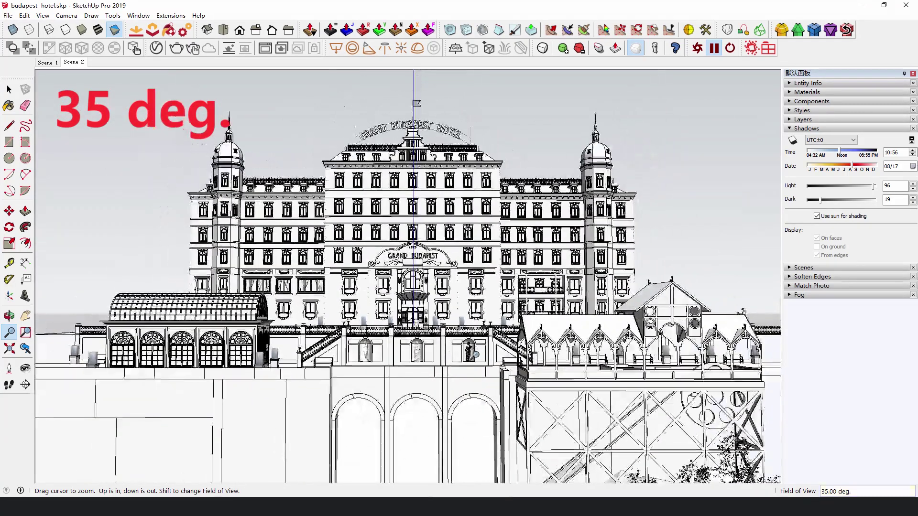
key("Return")
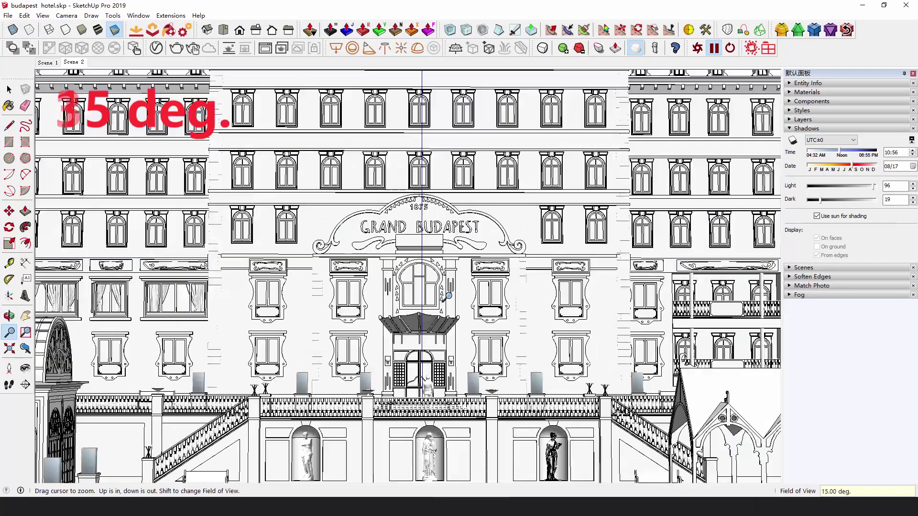
left_click_drag(397, 197, 493, 329)
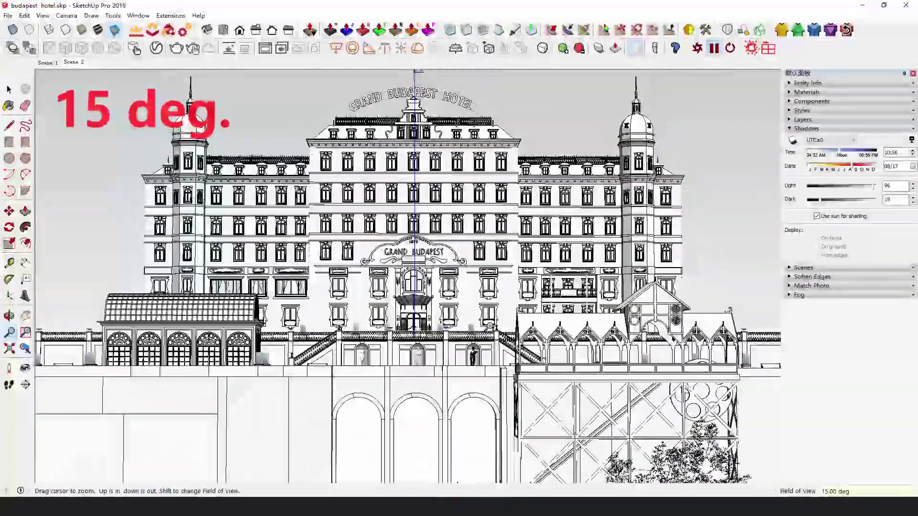
type("5")
key("Return")
left_click_drag(435, 243, 525, 433)
middle_click_drag(443, 250, 458, 294, "shift")
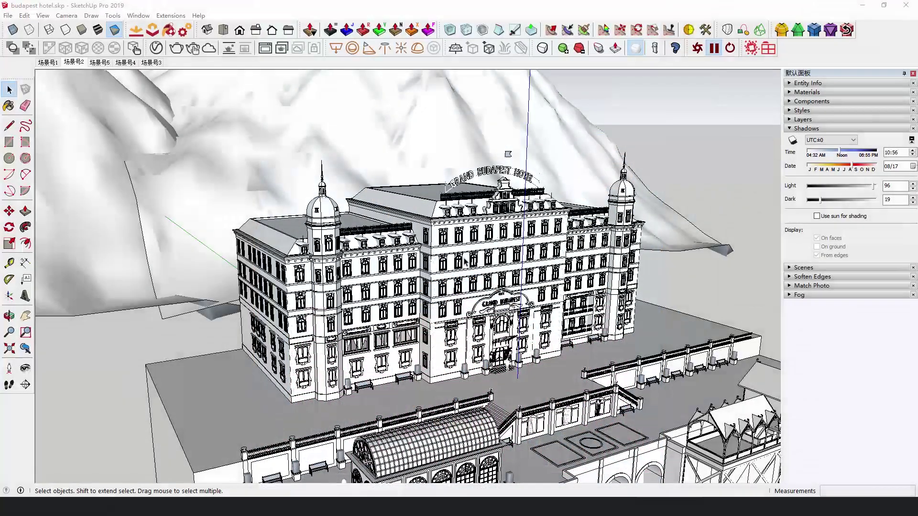
- Zoom out to the mountains and select the front, upper and rear mountain groups
scroll(464, 262, "down", 12)
middle_click_drag(464, 261, 495, 400, "shift")
scroll(473, 334, "down", 2)
left_click(382, 341)
left_click(451, 325, "shift")
left_click(343, 259, "shift")
left_click(355, 245, "shift")
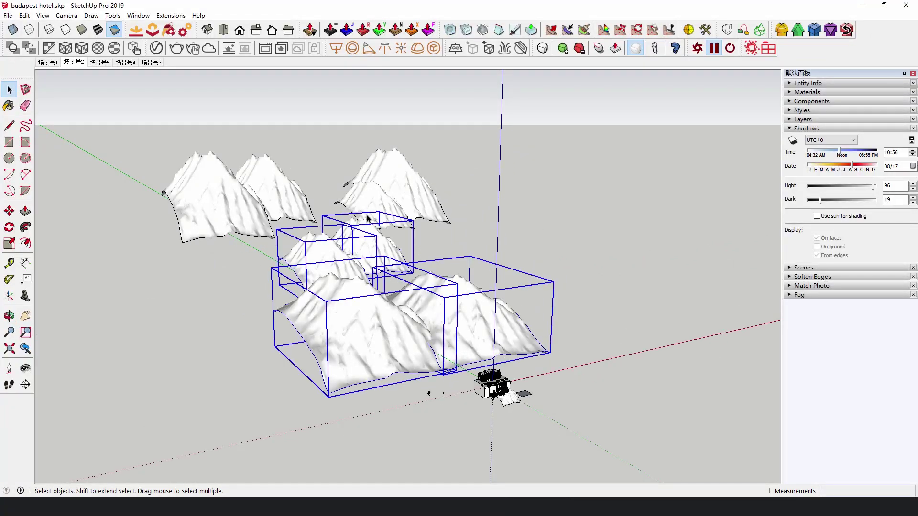
left_click(383, 191, "shift")
left_click(391, 181, "shift")
left_click(258, 192, "shift")
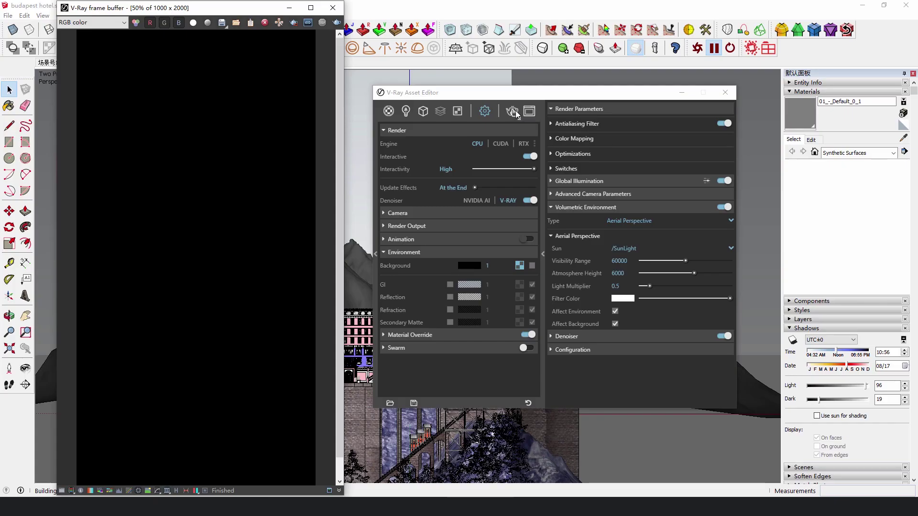
- Start the V-Ray interactive render and try Visibility Range values of 10000, 800, 6000 and 4000
left_click(313, 91)
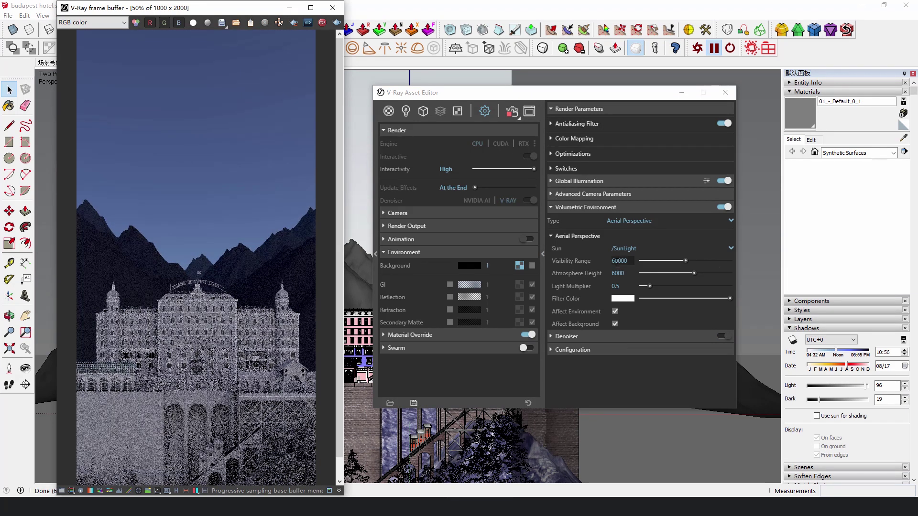
left_click(611, 260)
type("10000")
key("Return")
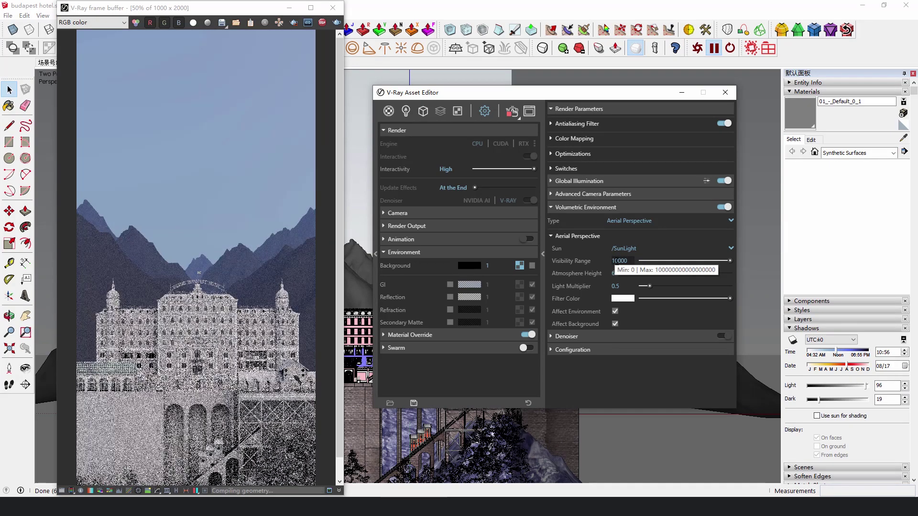
left_click_drag(628, 262, 600, 262)
type("800")
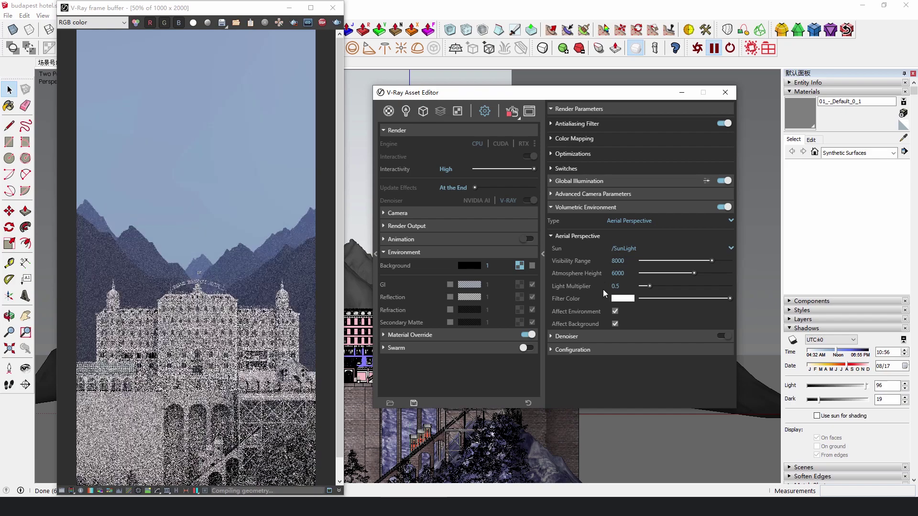
left_click_drag(627, 261, 586, 263)
type("6000")
key("Return")
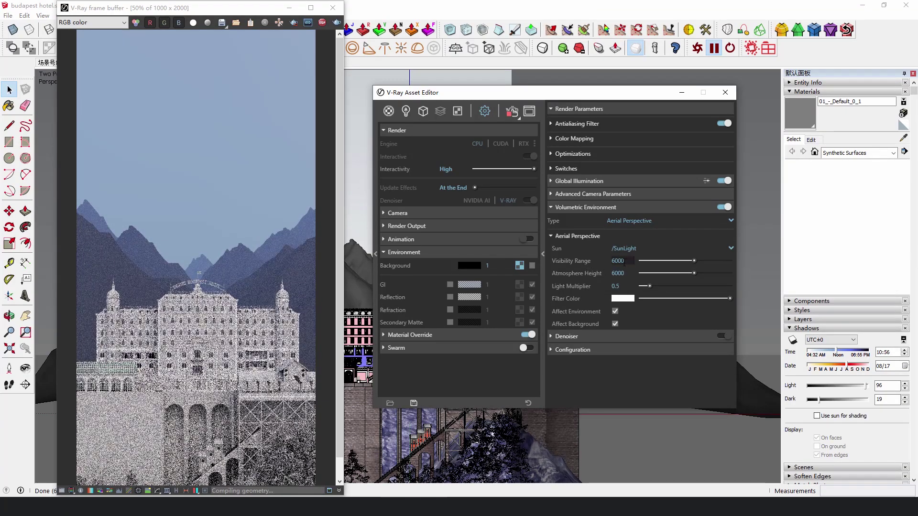
type("4000")
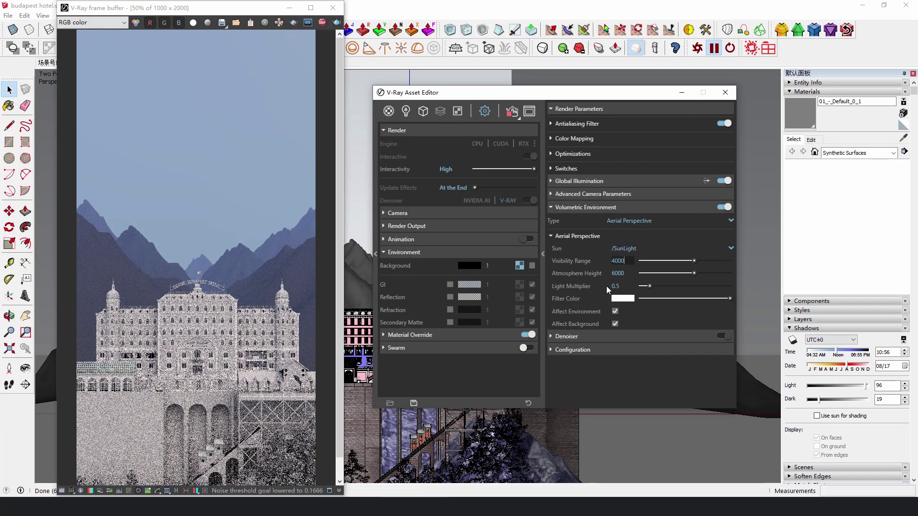
key("Return")
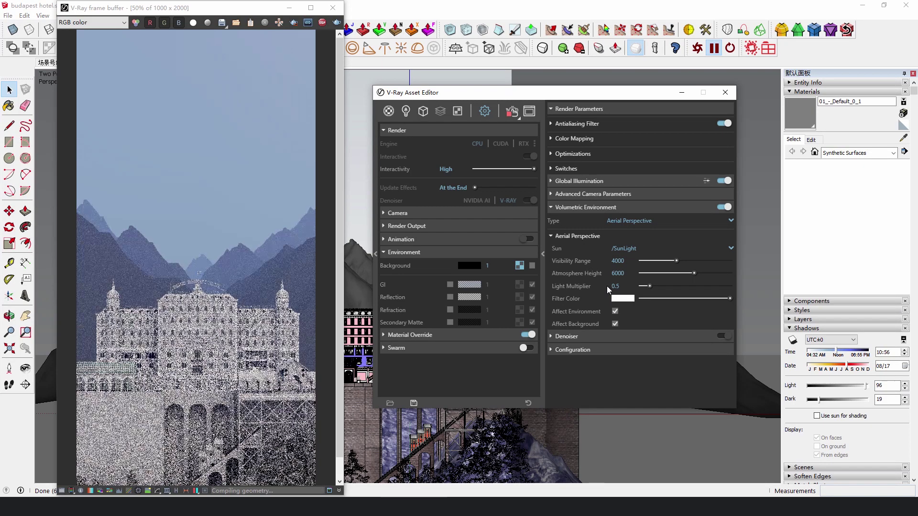
- Set Visibility Range to 2000 and Atmosphere Height to 700
left_click(629, 272)
type("100")
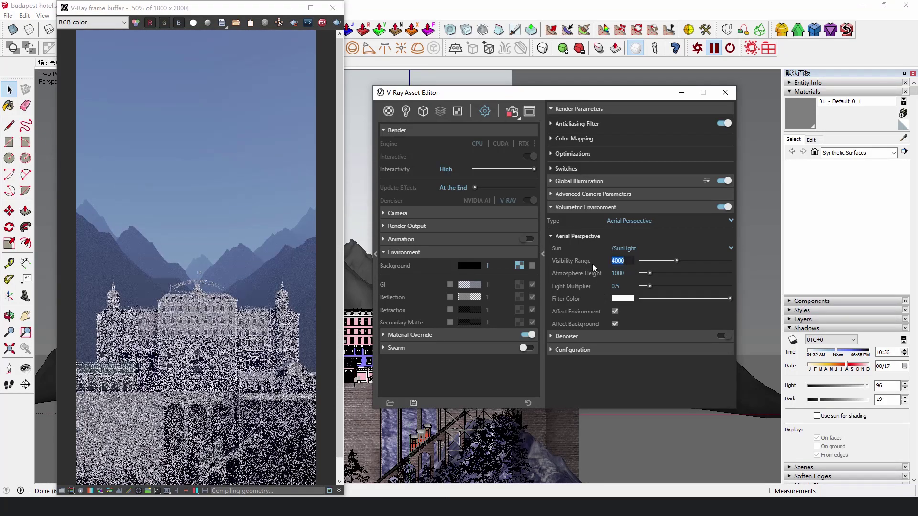
type("200")
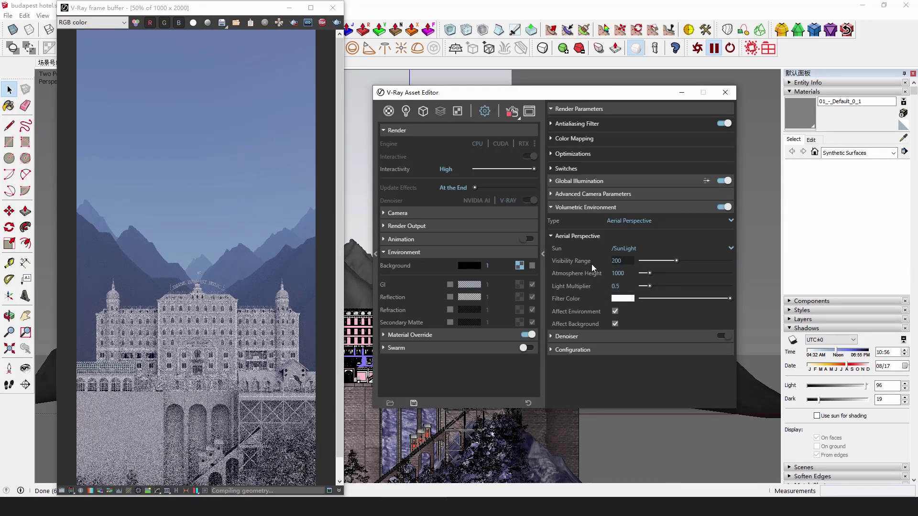
type("0")
key("Return")
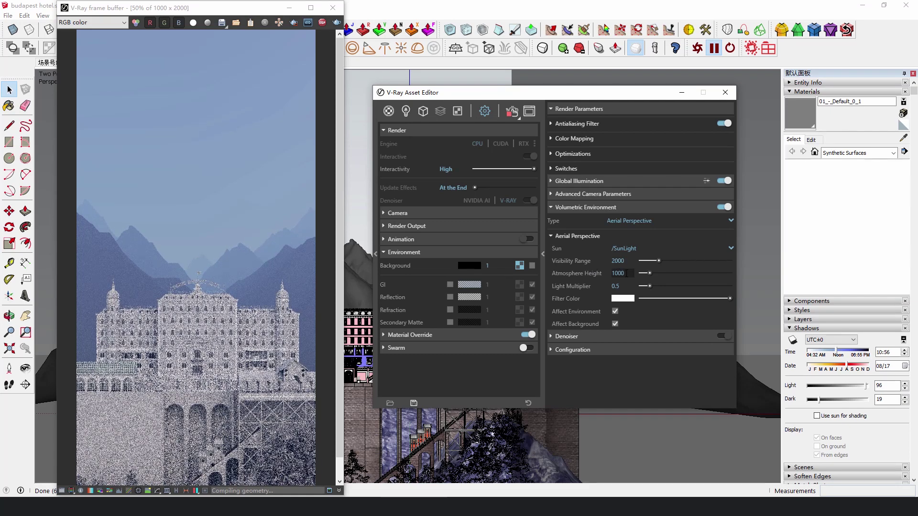
type("700")
key("Return")
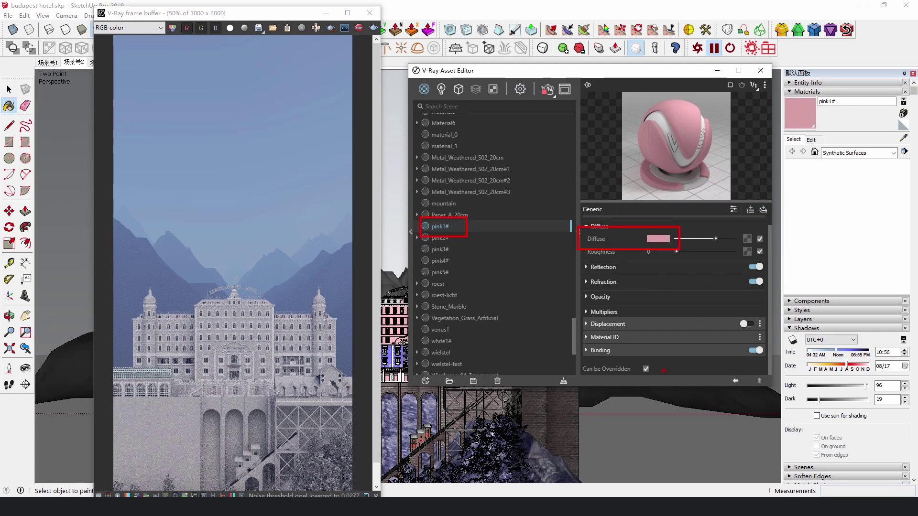
- Uncheck Can be Overridden for pink1#, then inspect pink2#'s Gradient diffuse and Bump normal map
left_click(646, 368)
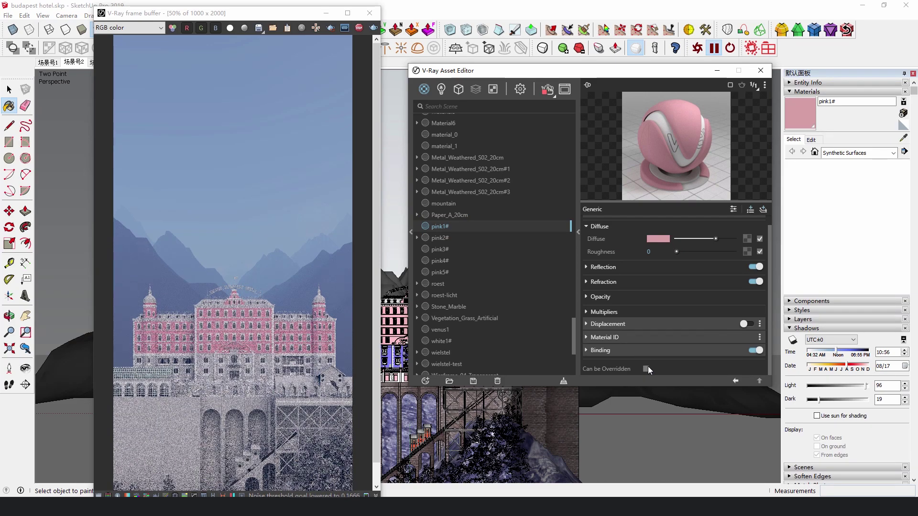
scroll(392, 359, "up", 10)
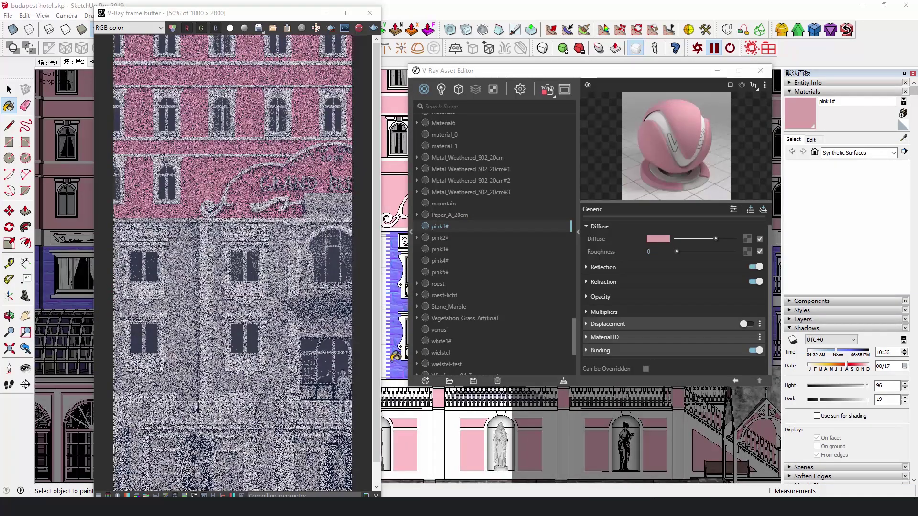
left_click(473, 238)
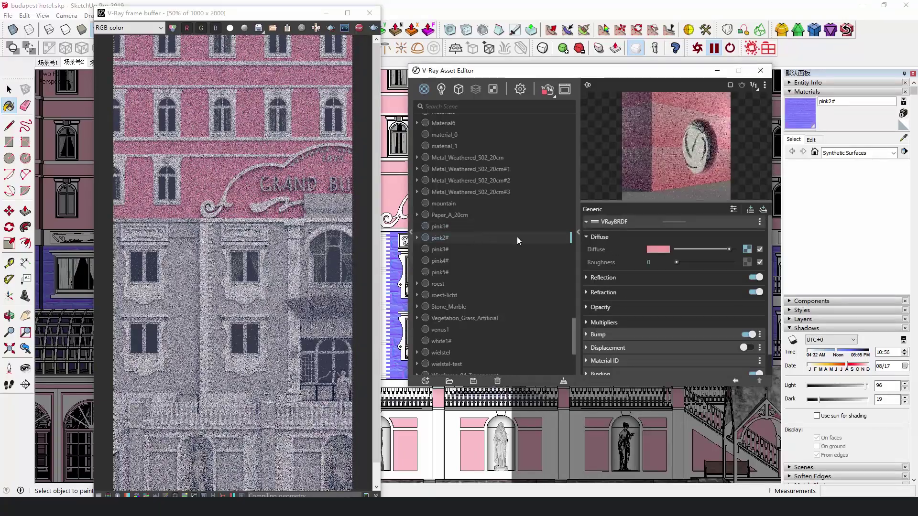
left_click(747, 249)
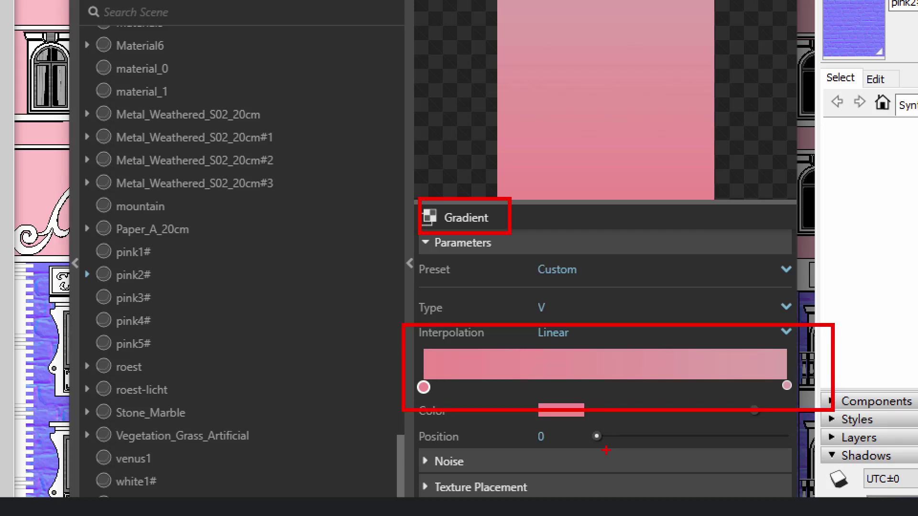
left_click(735, 381)
scroll(654, 366, "down", 1)
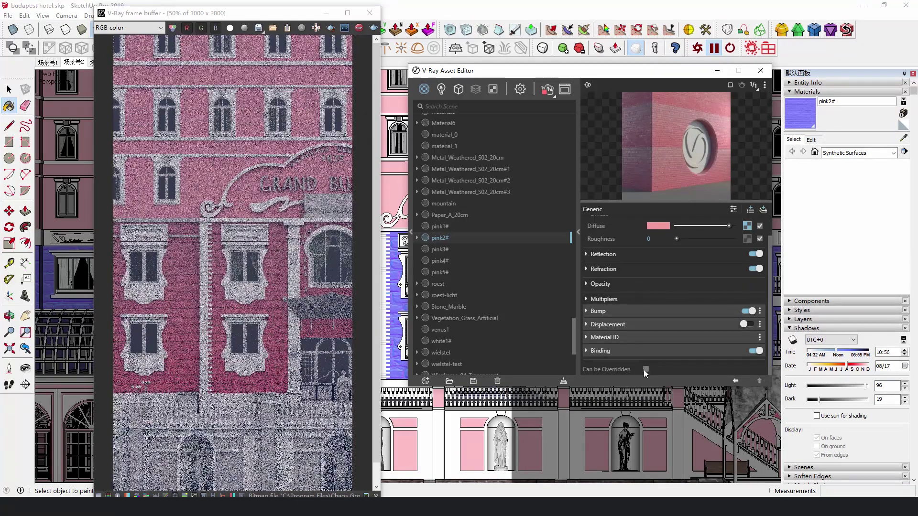
left_click(673, 312)
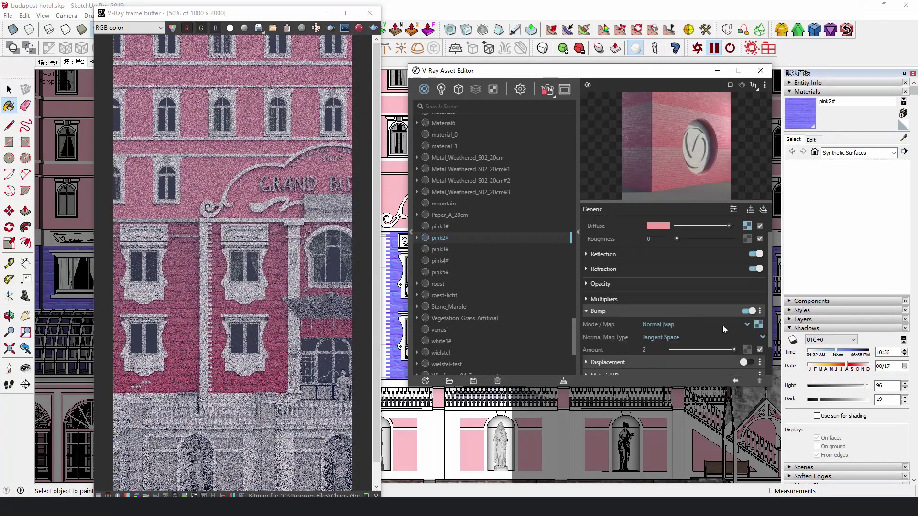
left_click(758, 325)
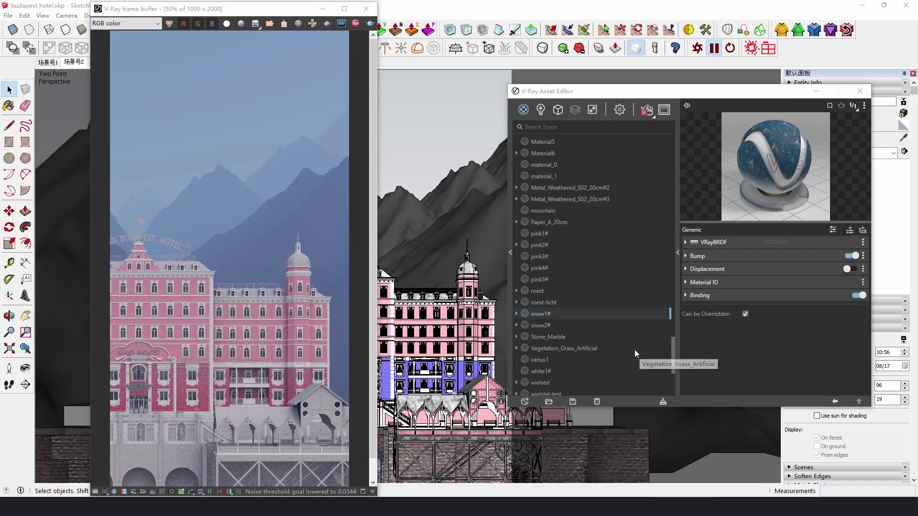
- Exclude snow1# from the V-Ray override, then open the Dirt texture in snow2#'s base layer
left_click(555, 317)
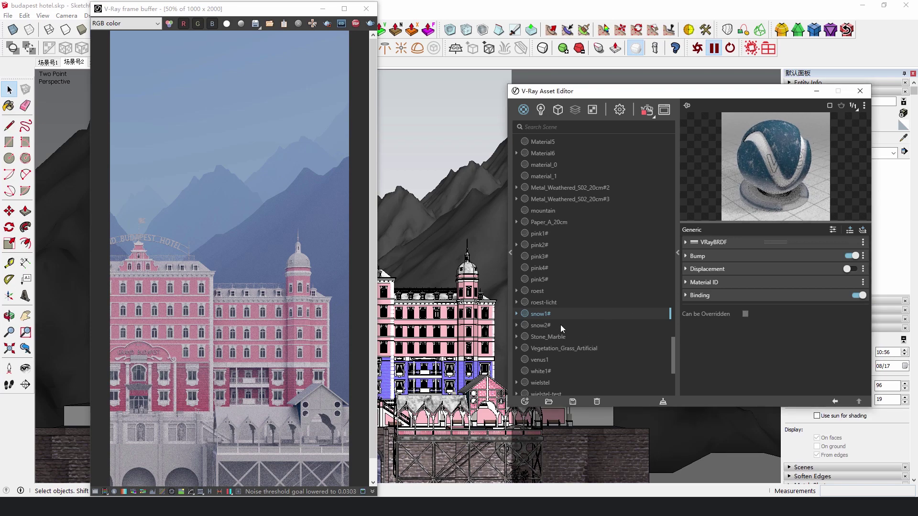
left_click(560, 327)
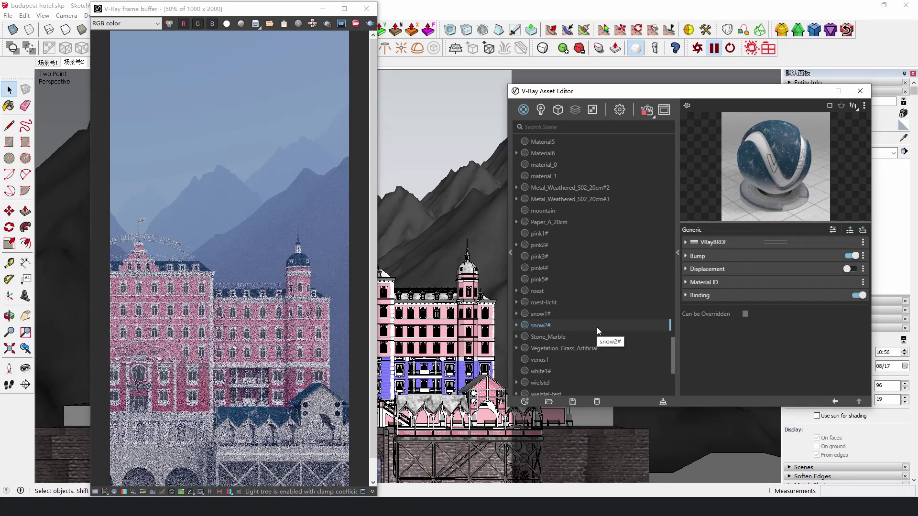
left_click(819, 242)
left_click(840, 256)
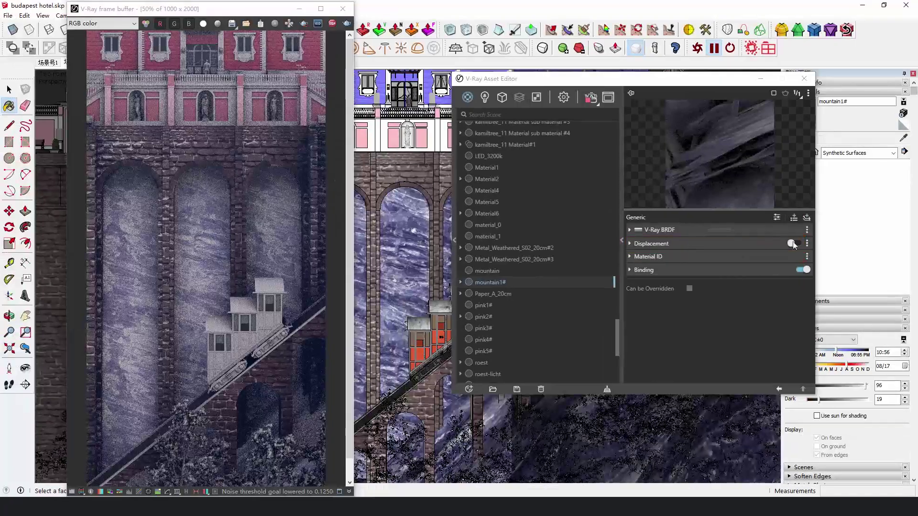
- Turn on Displacement for mountain1#, open its bitmap texture, then select pink1#
left_click(793, 243)
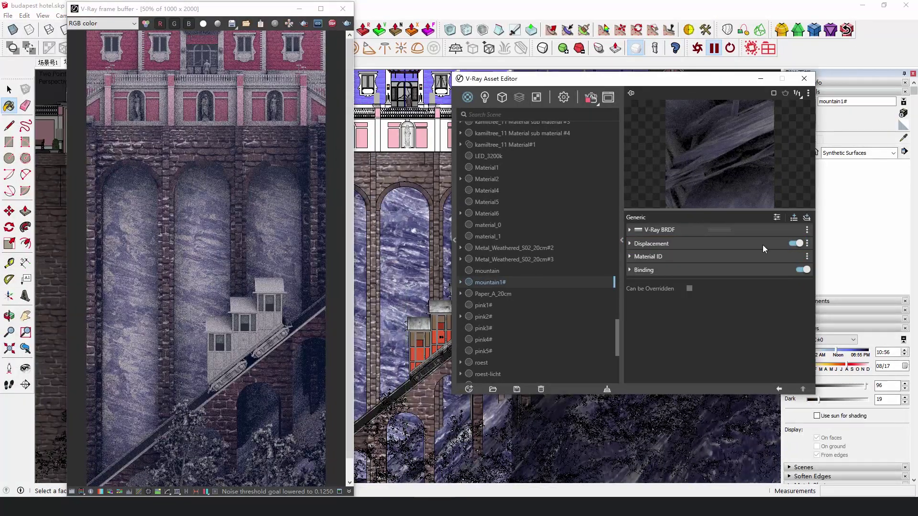
left_click(802, 257)
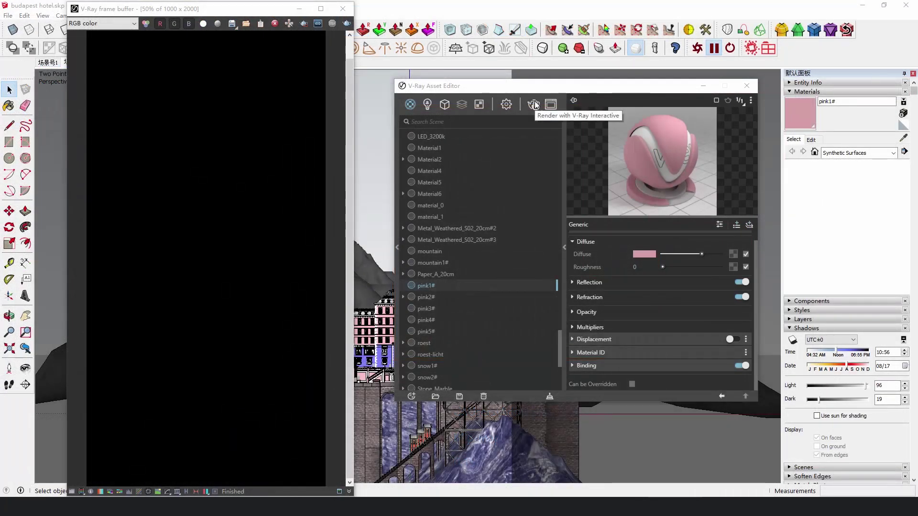
left_click(534, 105)
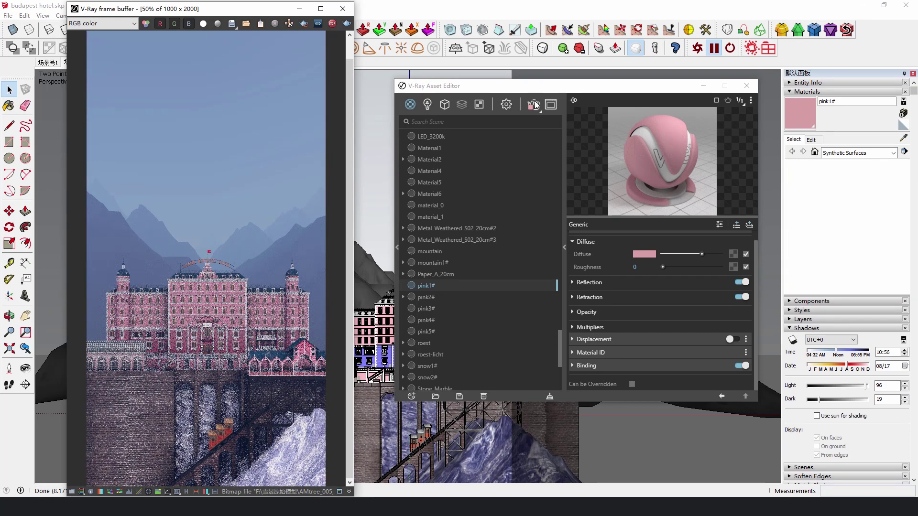
- Give pink1# a lighter pink diffuse colour
left_click(643, 254)
left_click(337, 189)
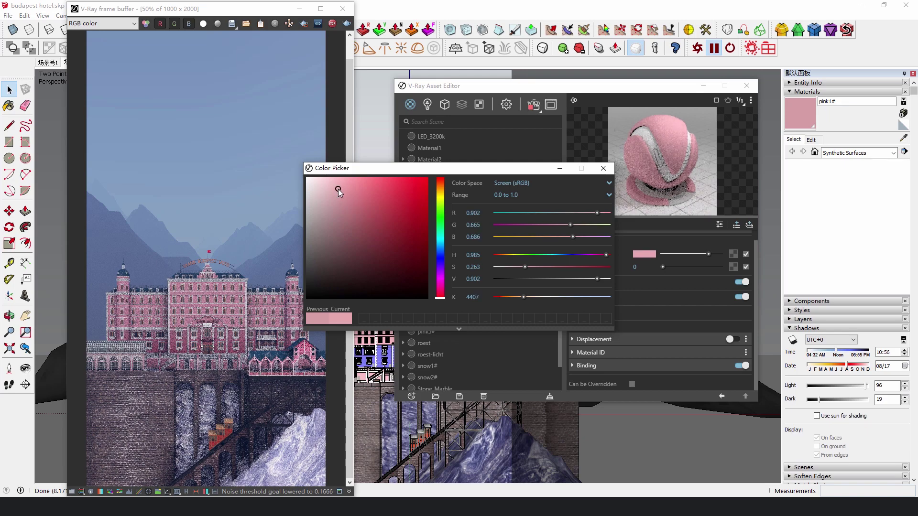
left_click_drag(371, 170, 390, 170)
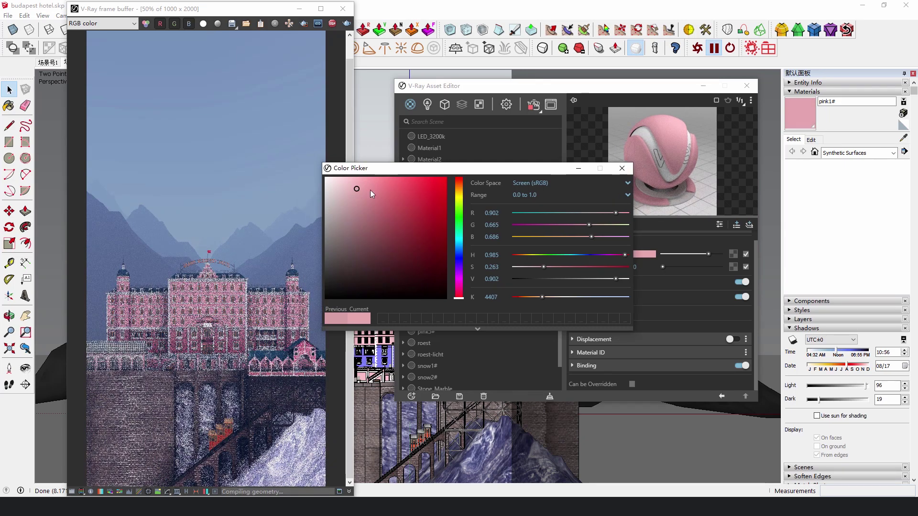
left_click(356, 182)
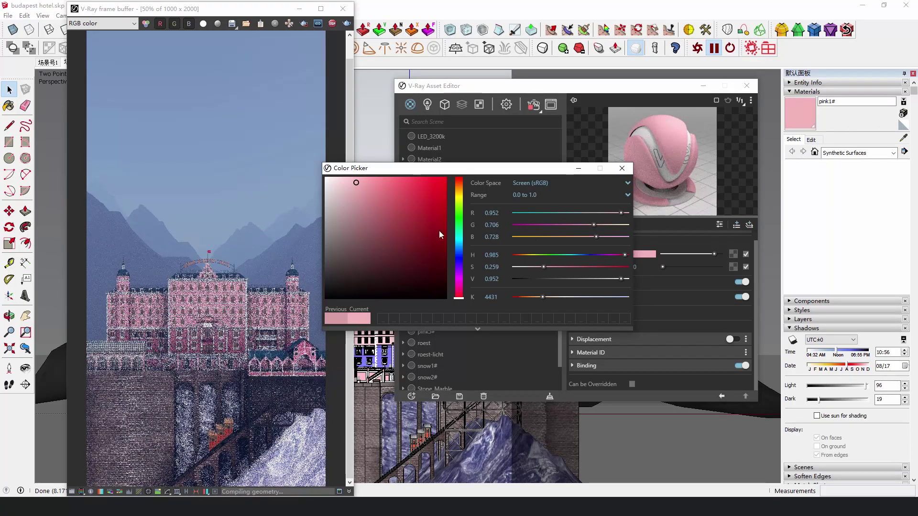
left_click(622, 169)
- Make the end stop of pink2#'s diffuse Gradient texture a paler pink
left_click(426, 296)
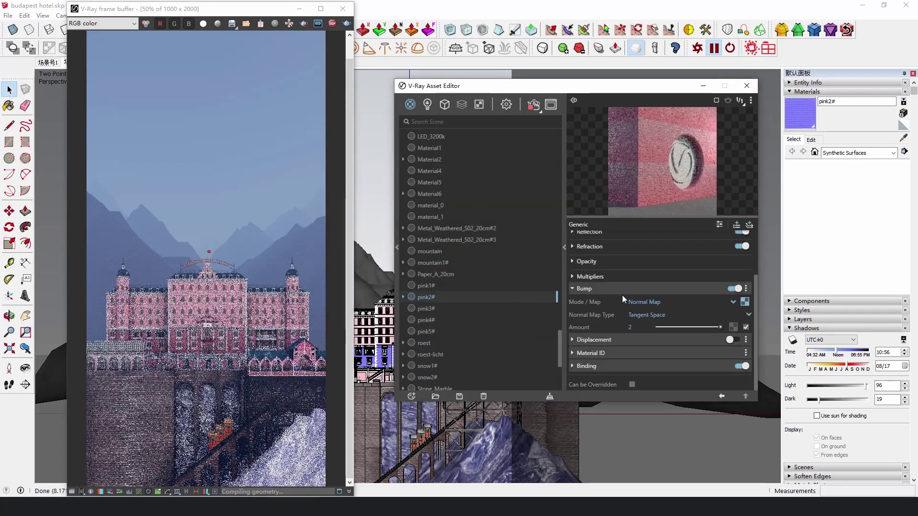
left_click(731, 264)
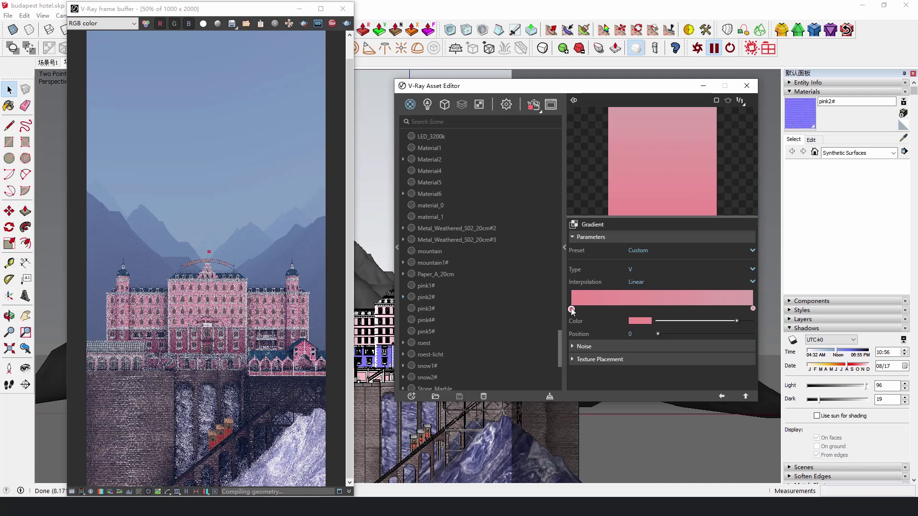
left_click(643, 322)
left_click_drag(355, 193, 348, 188)
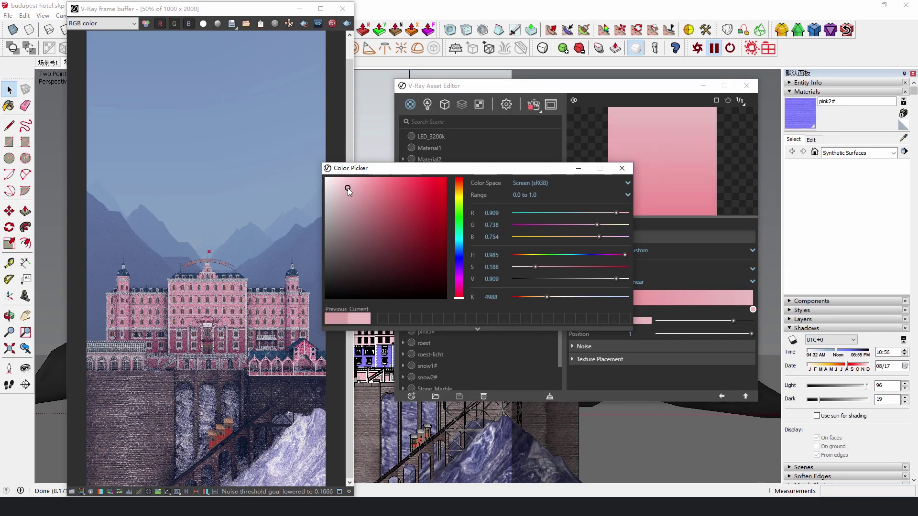
left_click_drag(347, 189, 346, 185)
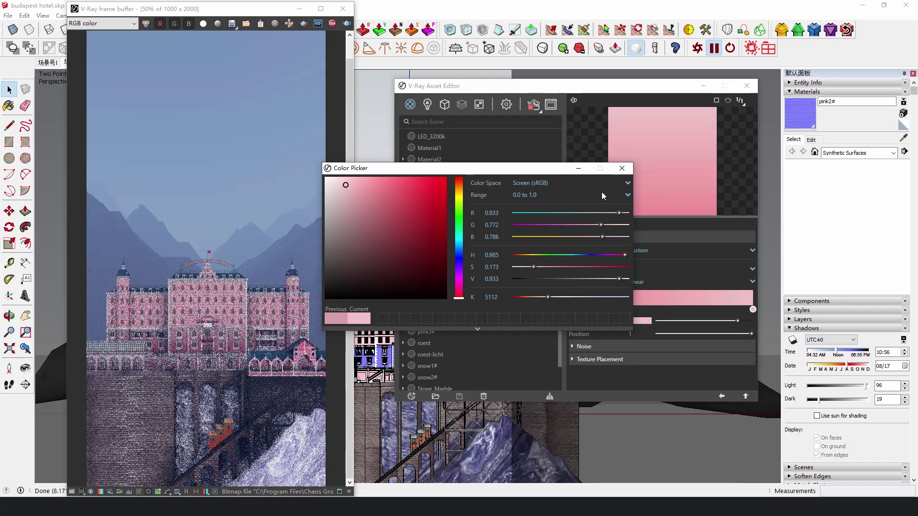
left_click(622, 168)
- Set the gradient's start stop to a slightly deeper pink
left_click(572, 310)
left_click(640, 322)
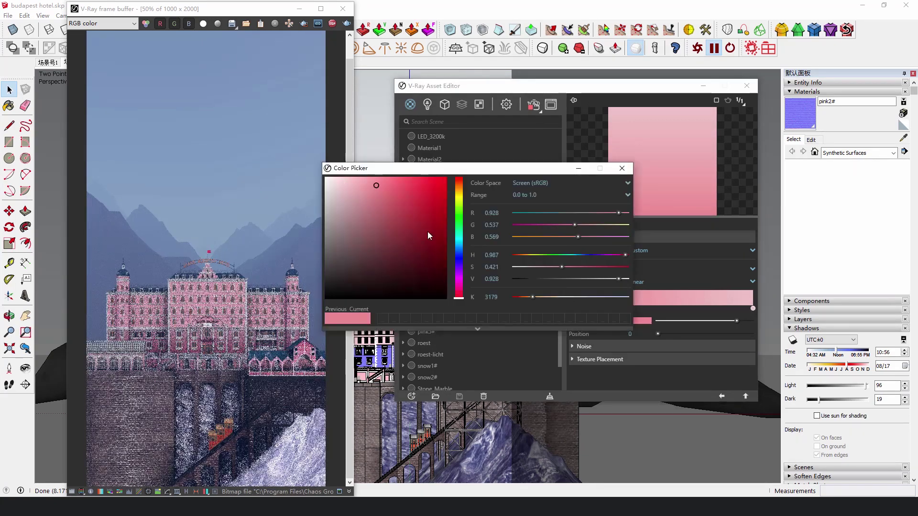
left_click(378, 192)
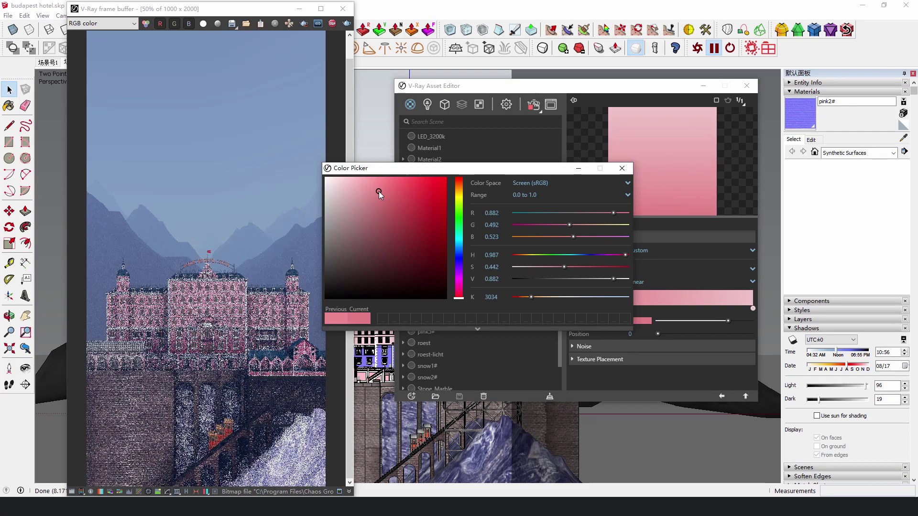
left_click_drag(379, 191, 382, 194)
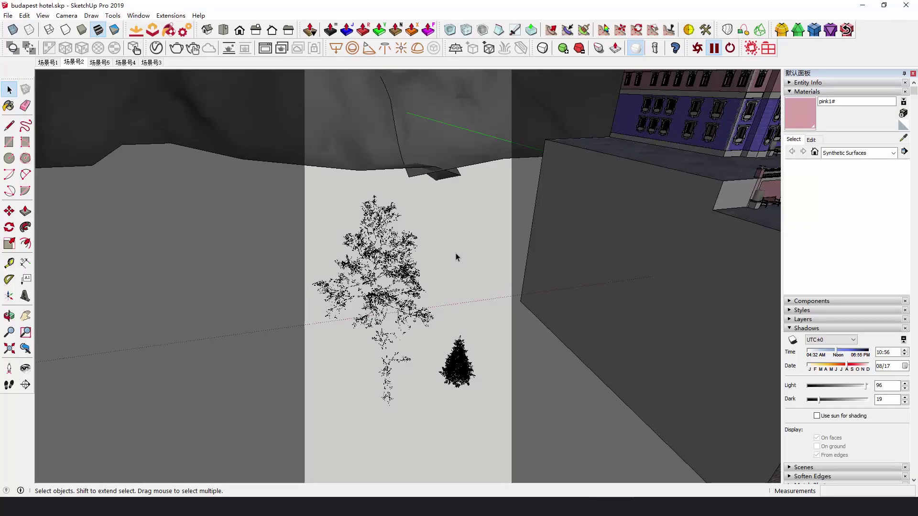
- Select the large and small trees, orbiting around to the hotel front
left_click(408, 306)
left_click(450, 371, "shift")
middle_click_drag(445, 371, 401, 357)
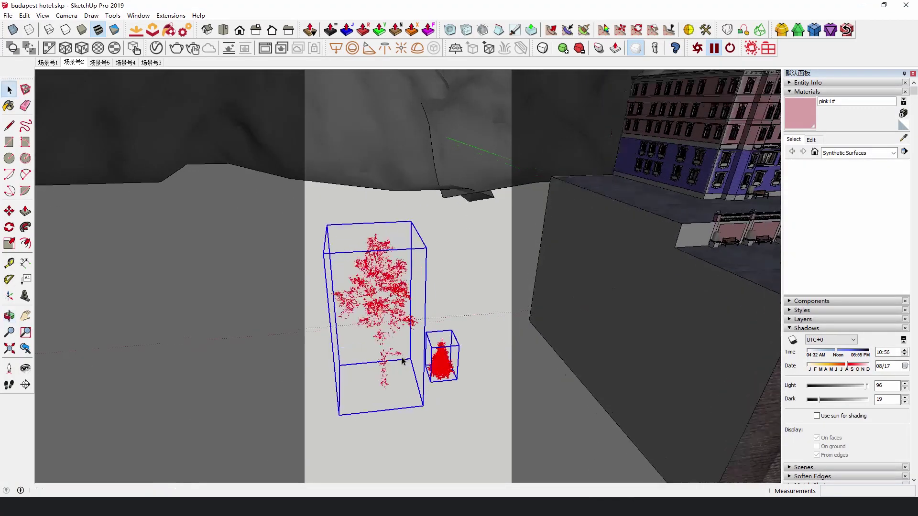
scroll(403, 362, "down", 4)
middle_click_drag(592, 378, 347, 96)
scroll(477, 350, "up", 2)
left_click(477, 351)
scroll(477, 350, "down", 2)
scroll(477, 350, "down", 4)
scroll(495, 311, "up", 5)
middle_click_drag(494, 310, 618, 330)
scroll(396, 301, "down", 3)
middle_click_drag(37, 344, 478, 267)
scroll(400, 297, "down", 3)
- In Skatter's Render list, edit Skatter 9 and orbit to inspect its mountain coverage
left_click(751, 48)
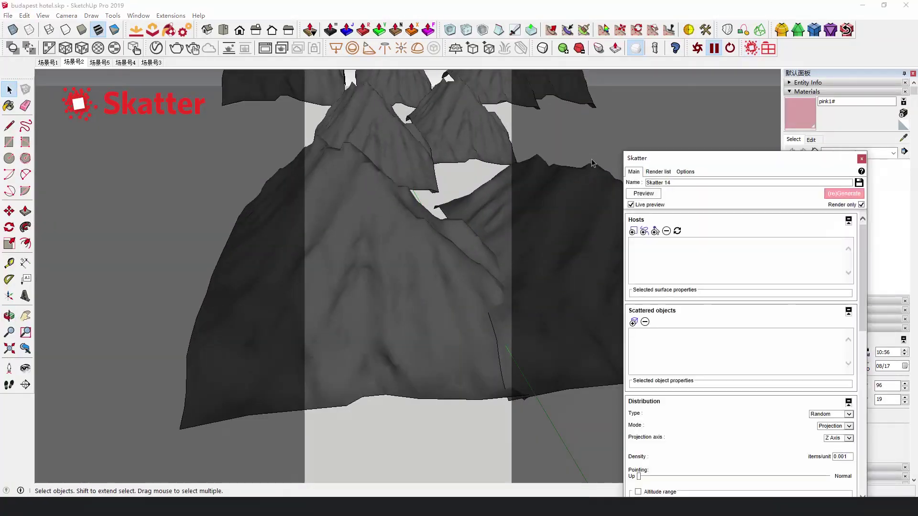
left_click_drag(657, 160, 444, 108)
left_click(440, 118)
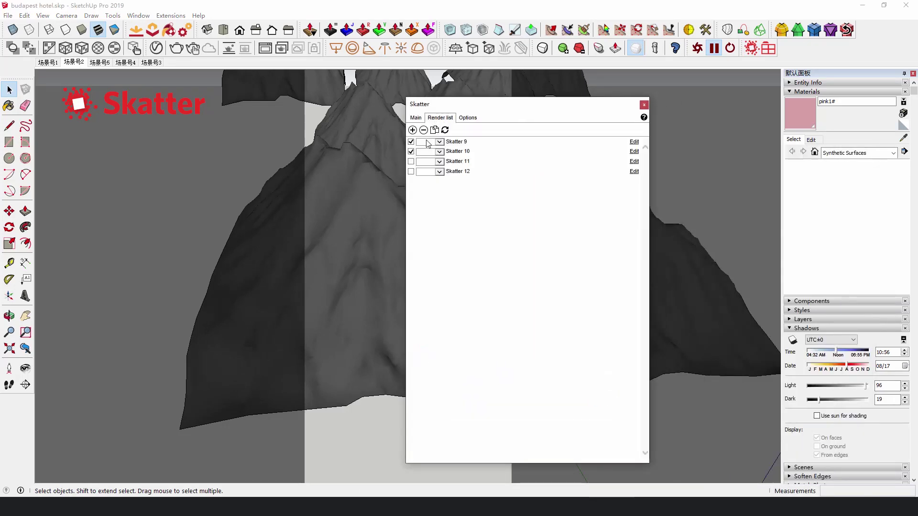
left_click(634, 142)
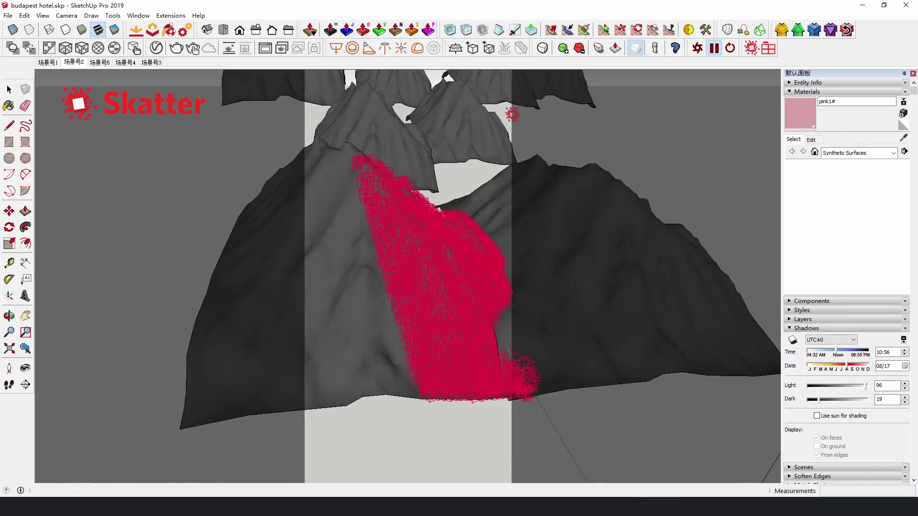
middle_click_drag(513, 114, 411, 274)
scroll(436, 279, "up", 5)
scroll(436, 284, "down", 5)
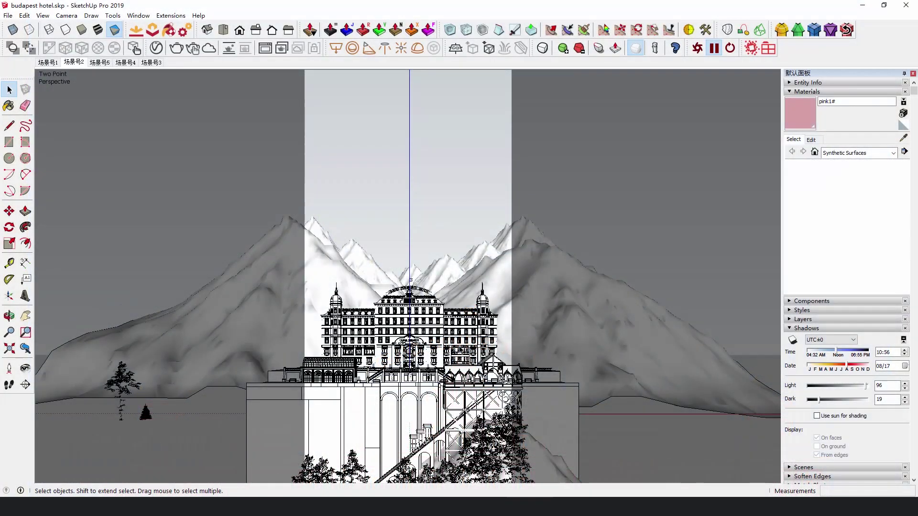
- Hide the hotel's roof group and the boxes inside the courtyard walls
middle_click_drag(407, 301, 430, 339)
scroll(411, 325, "up", 4)
middle_click_drag(401, 282, 420, 306)
right_click(421, 288)
left_click(453, 99)
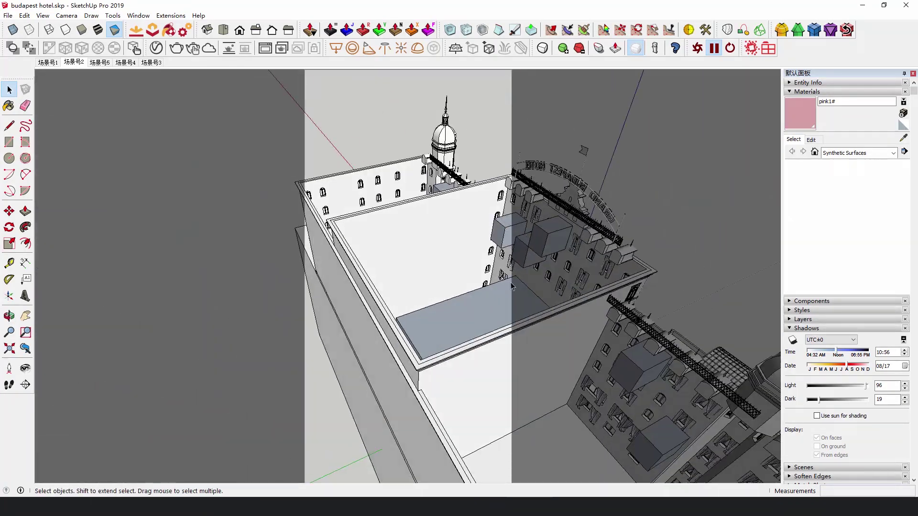
right_click(419, 244)
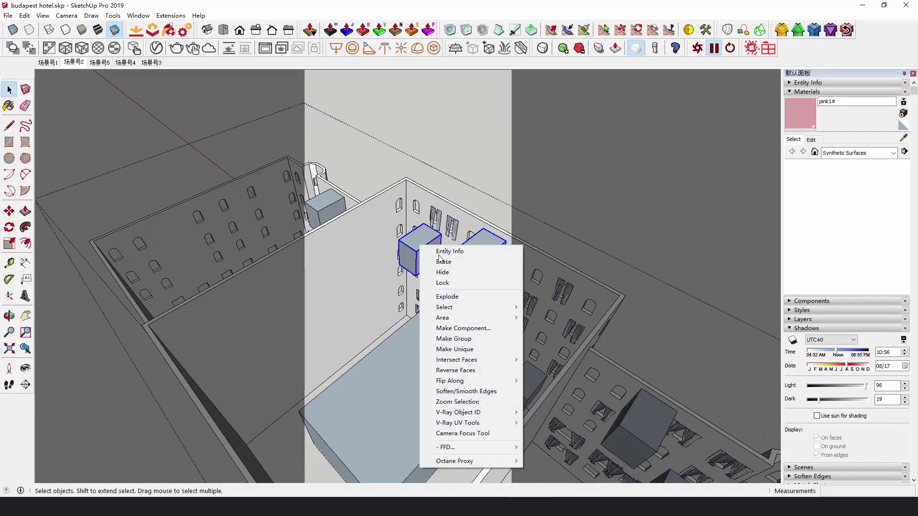
left_click(431, 273)
- Start a V-Ray render of the hotel with the frame buffer maximized
scroll(428, 247, "up", 2)
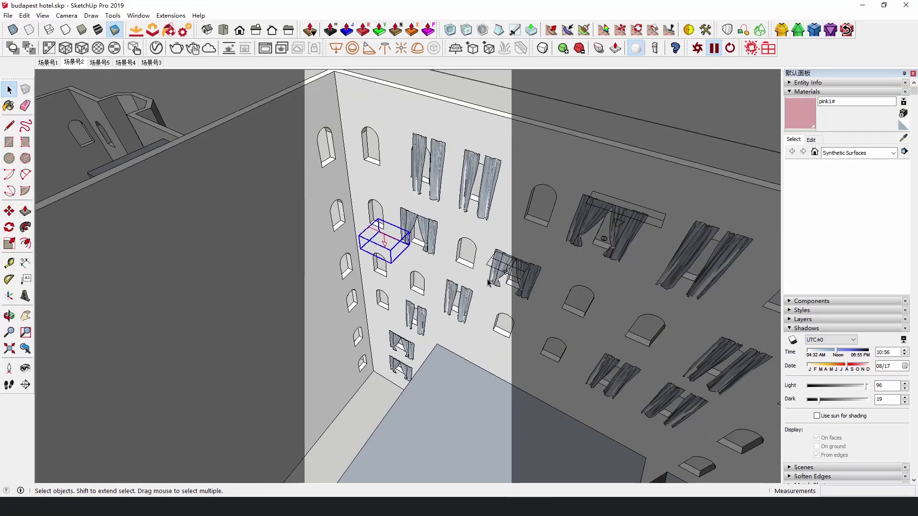
scroll(487, 283, "up", 3)
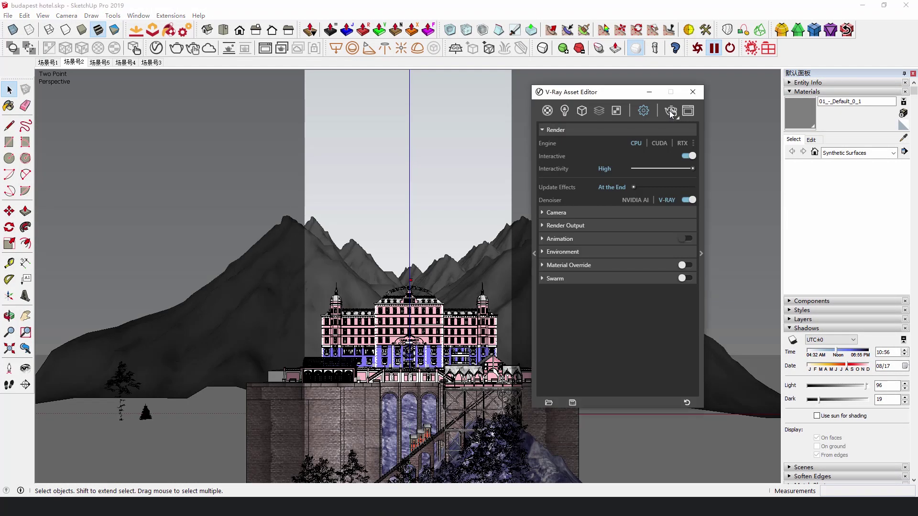
left_click(670, 111)
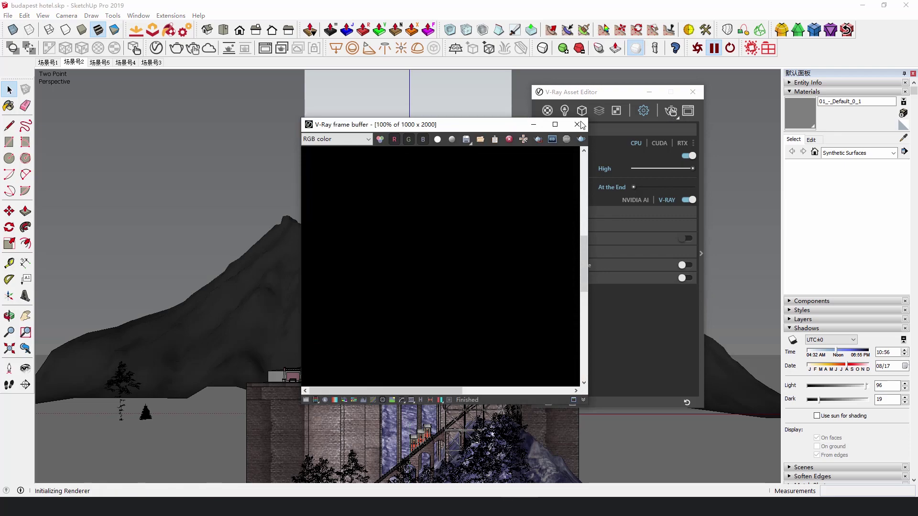
left_click(555, 125)
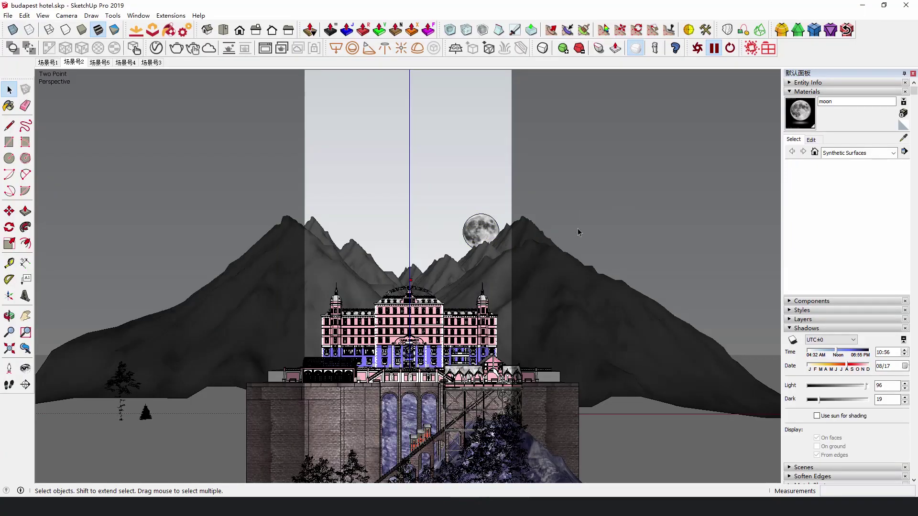
left_click(482, 233)
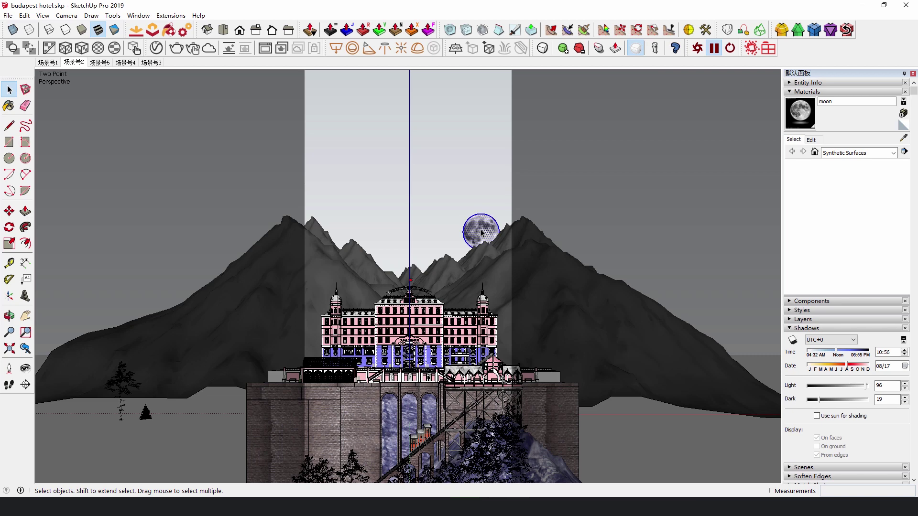
scroll(483, 232, "up", 3)
scroll(483, 231, "up", 3)
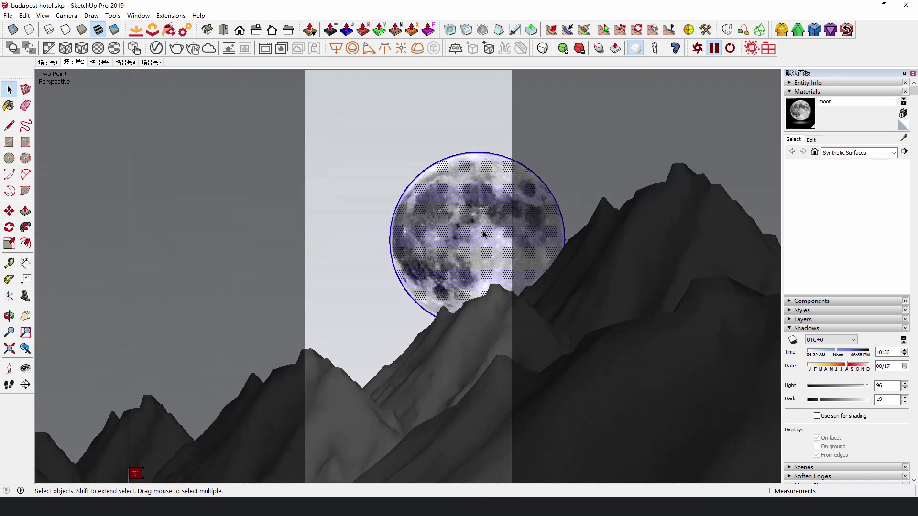
left_click(153, 49)
left_click(650, 239)
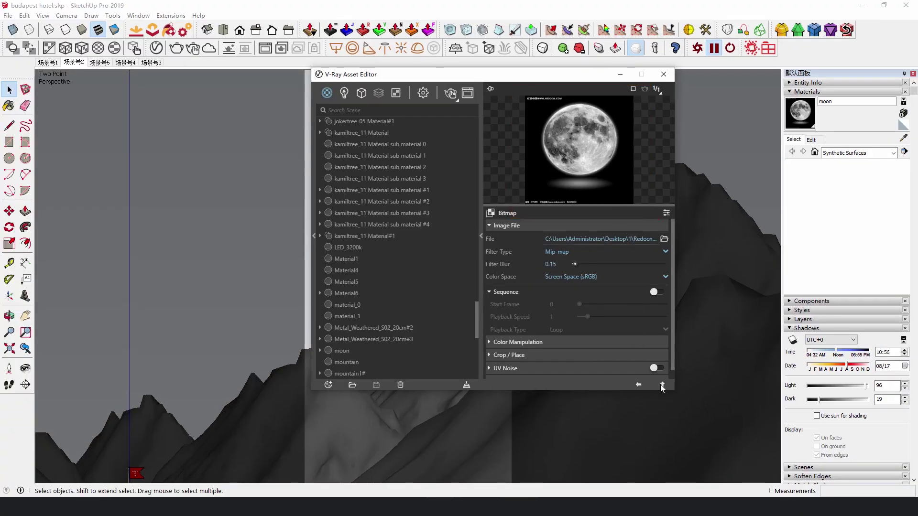
left_click(661, 385)
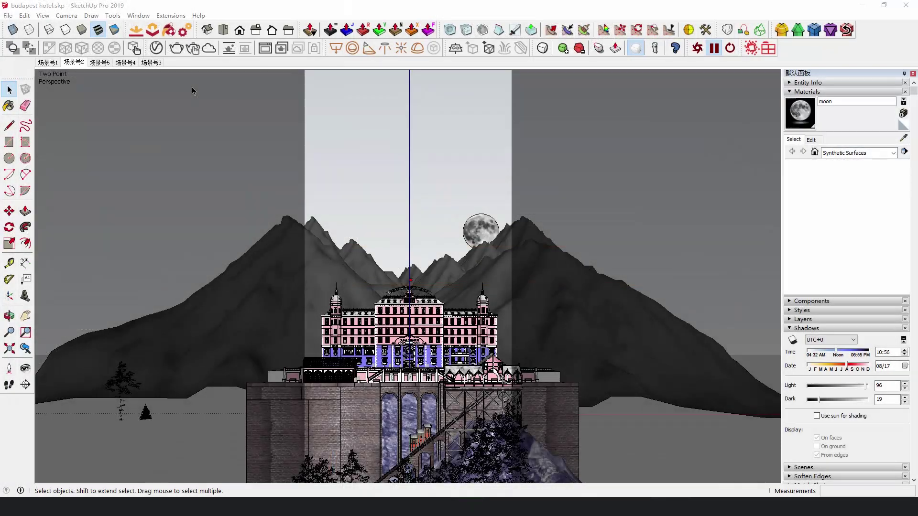
left_click(192, 49)
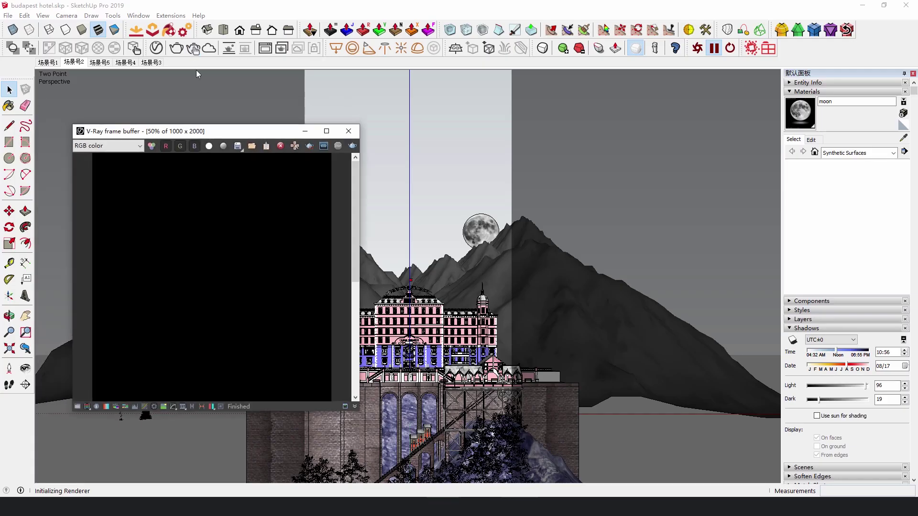
- Maximize the V-Ray frame buffer to watch the final hotel render
left_click(321, 134)
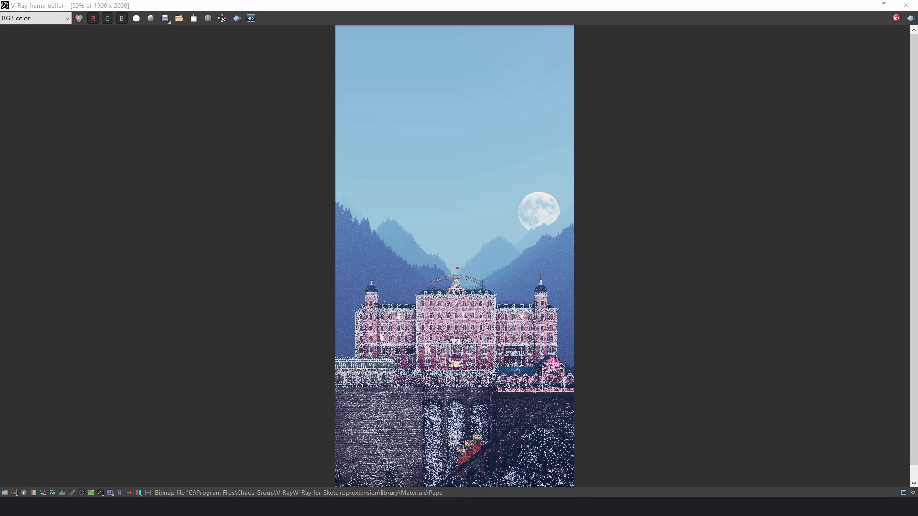